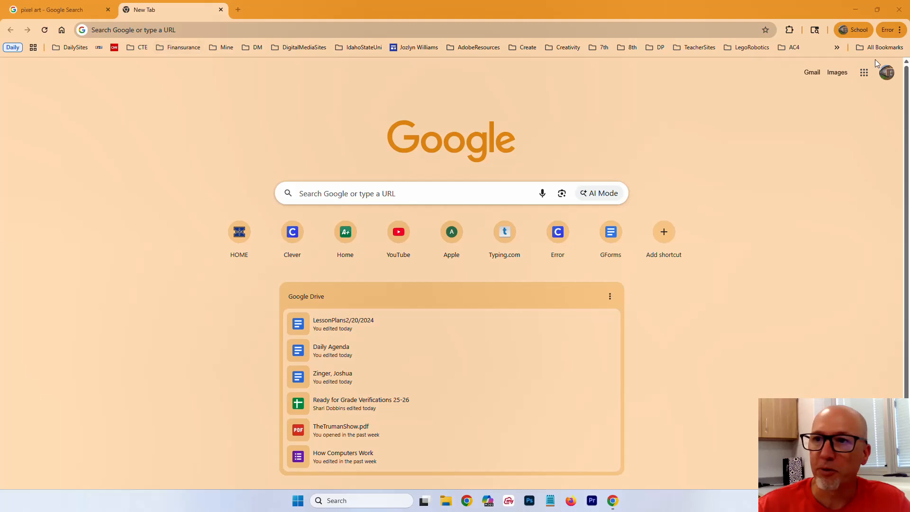
Open Google Sheets, create a blank spreadsheet, and dismiss the pre-built tables suggestions.
click(864, 73)
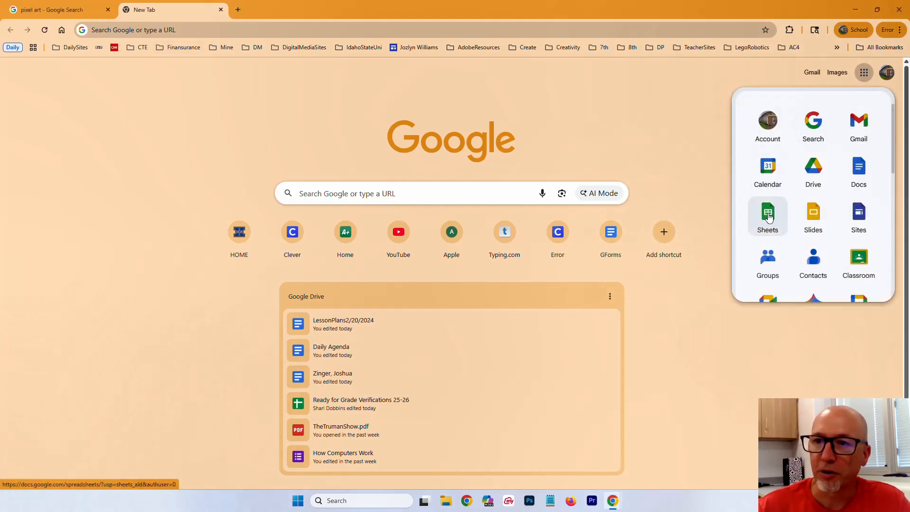
click(768, 217)
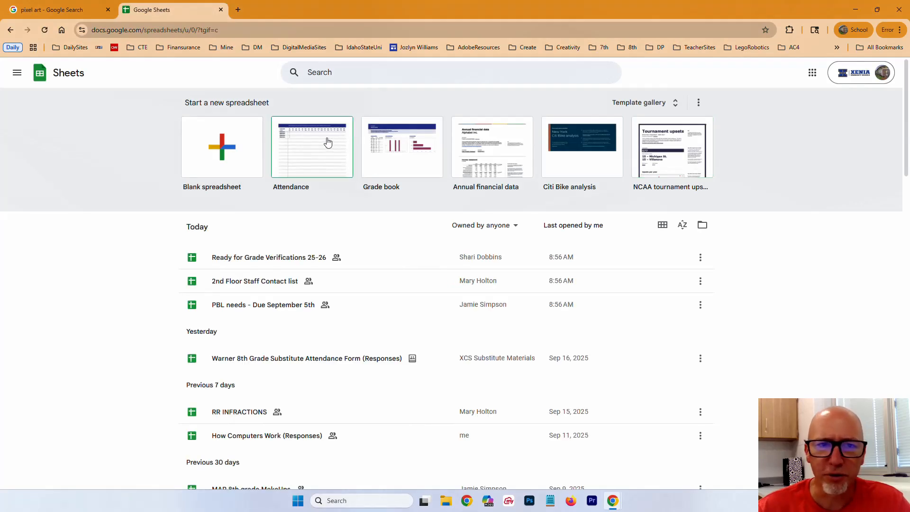
click(220, 147)
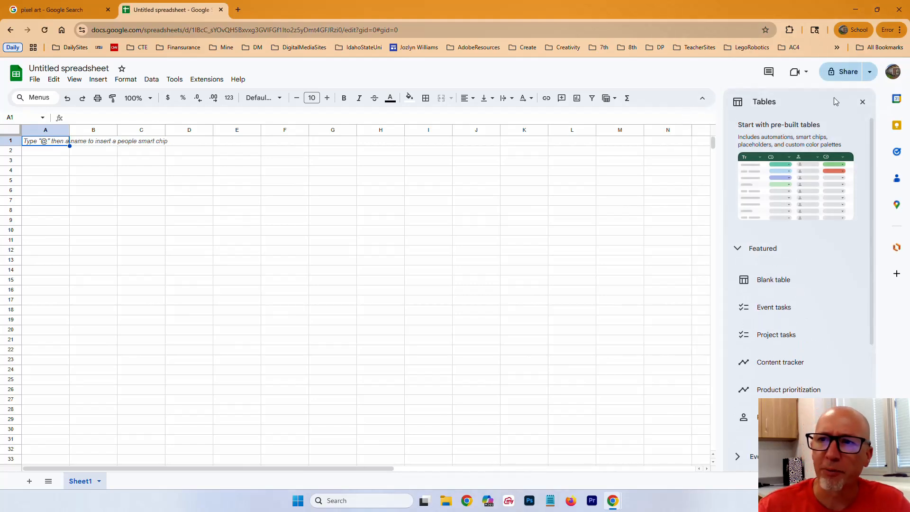
click(862, 104)
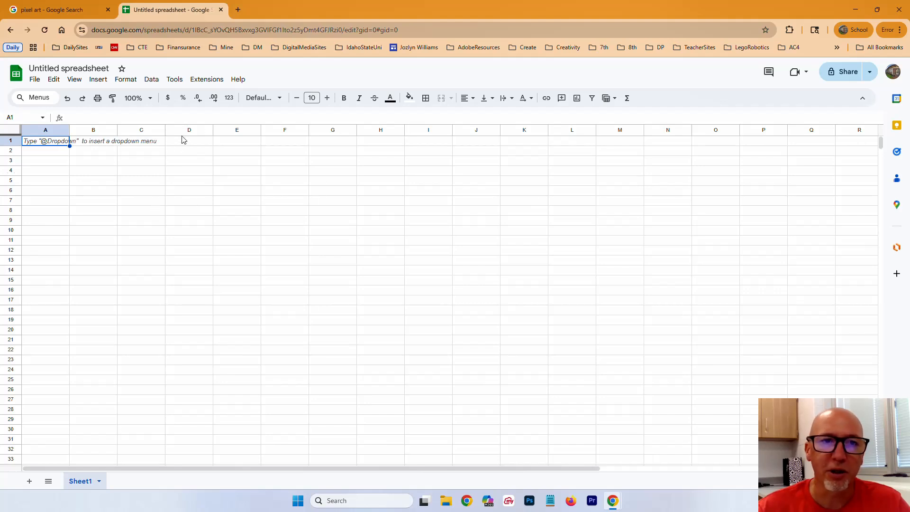
Narrow all columns of the sheet together so the cells become roughly square.
click(8, 132)
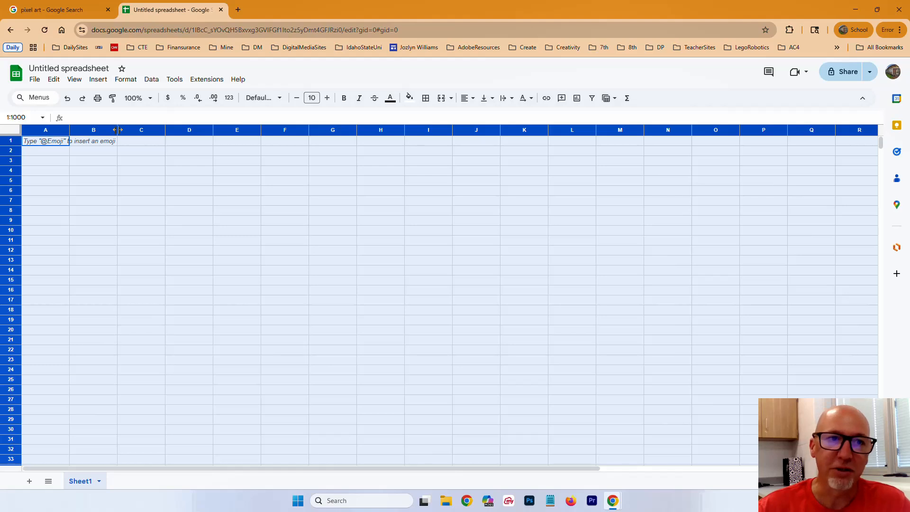
drag(117, 129, 80, 130)
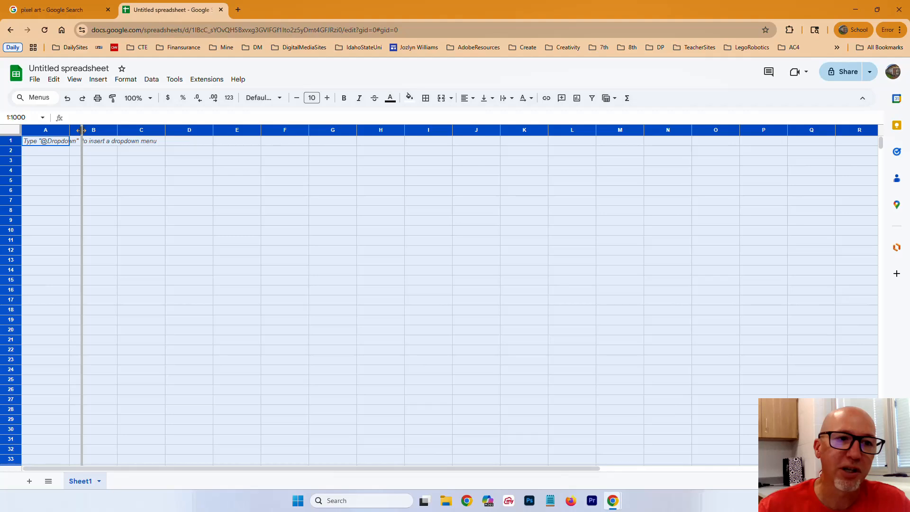
drag(81, 129, 81, 130)
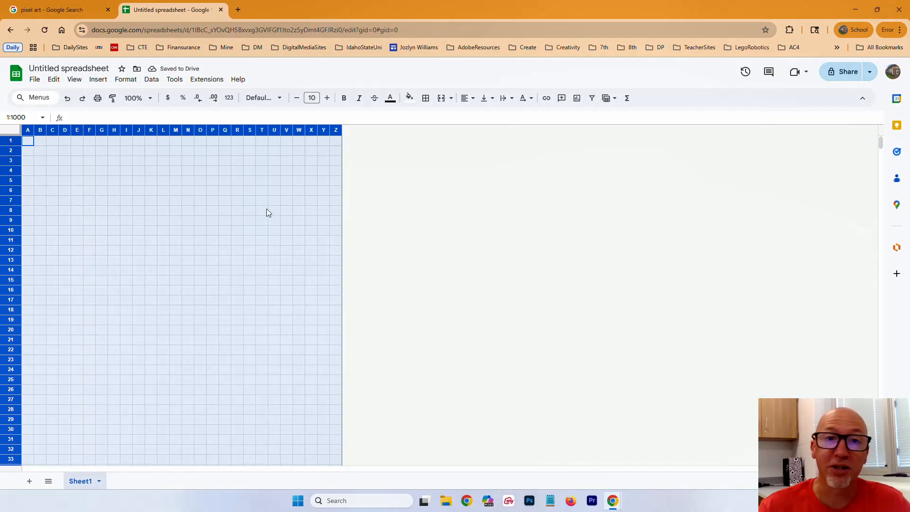
Insert 26 additional narrow columns to the left of columns A to Z.
right_click(238, 132)
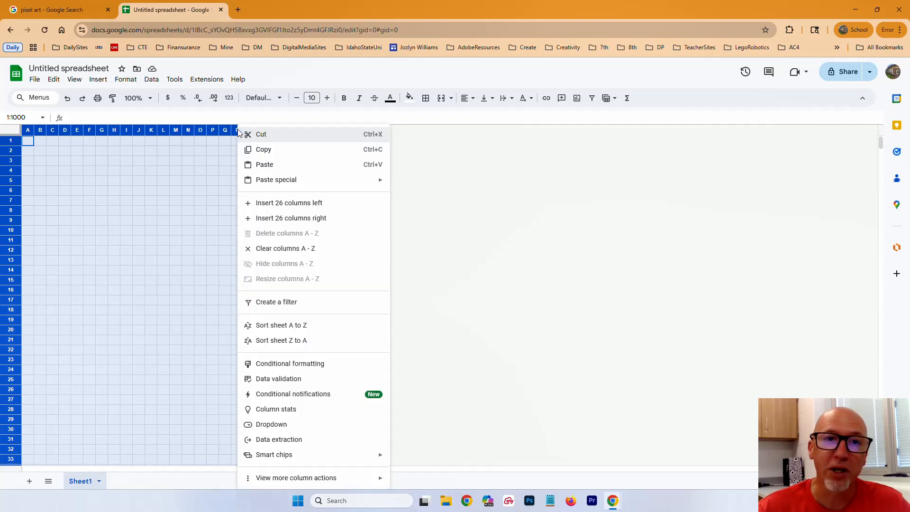
click(304, 204)
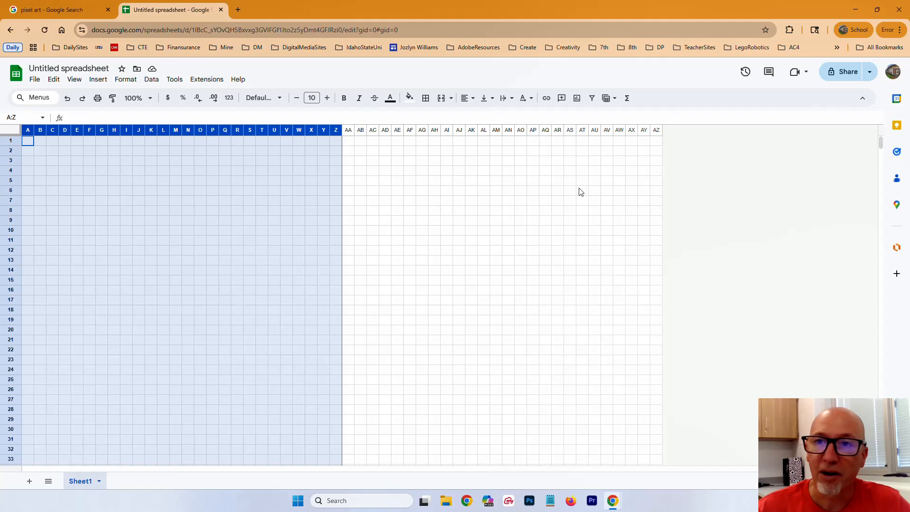
click(397, 251)
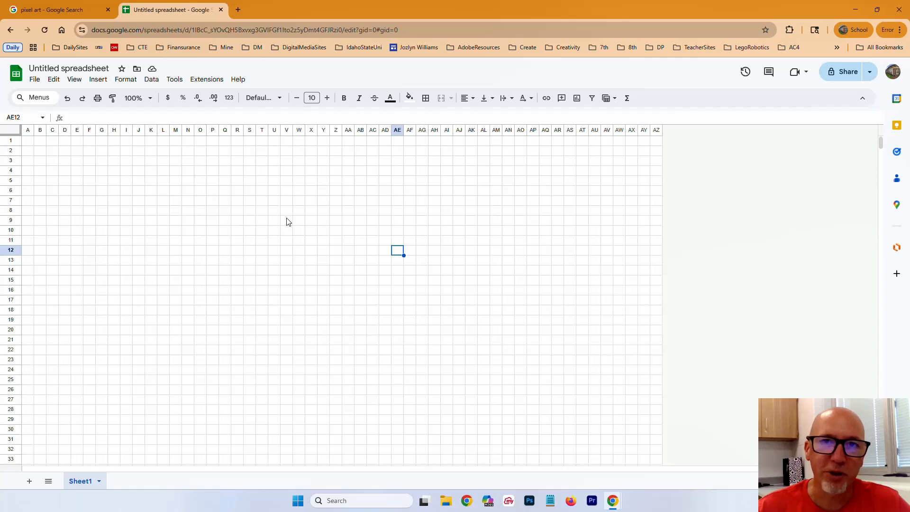
Search Google Images for "pixel art mario characters" and return to the "pixel art" results.
click(60, 14)
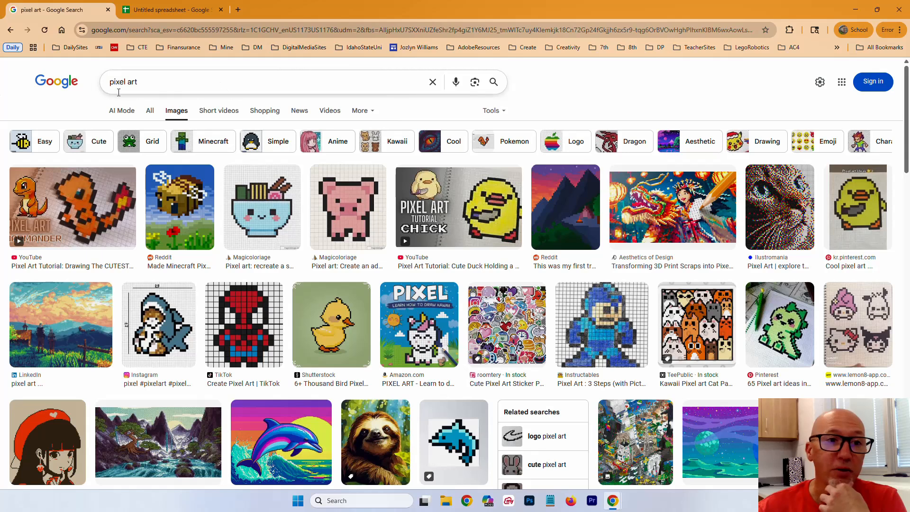
click(206, 82)
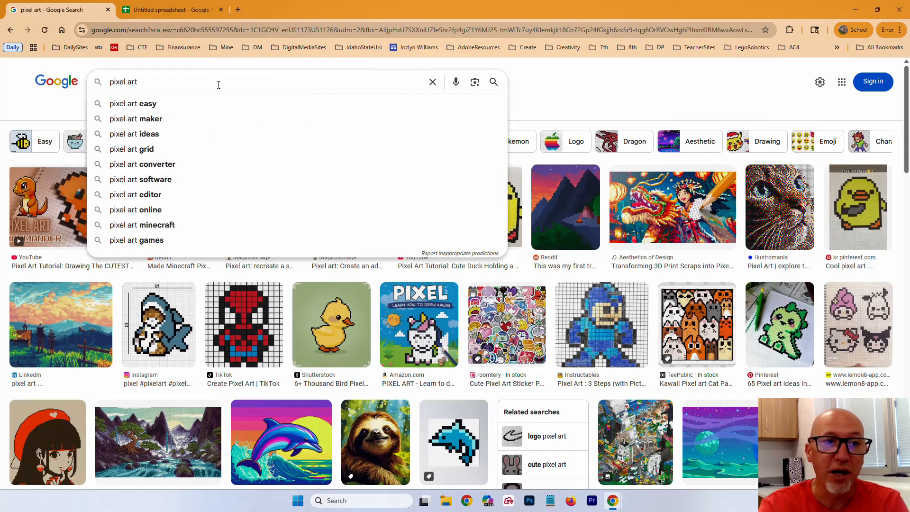
text(mario)
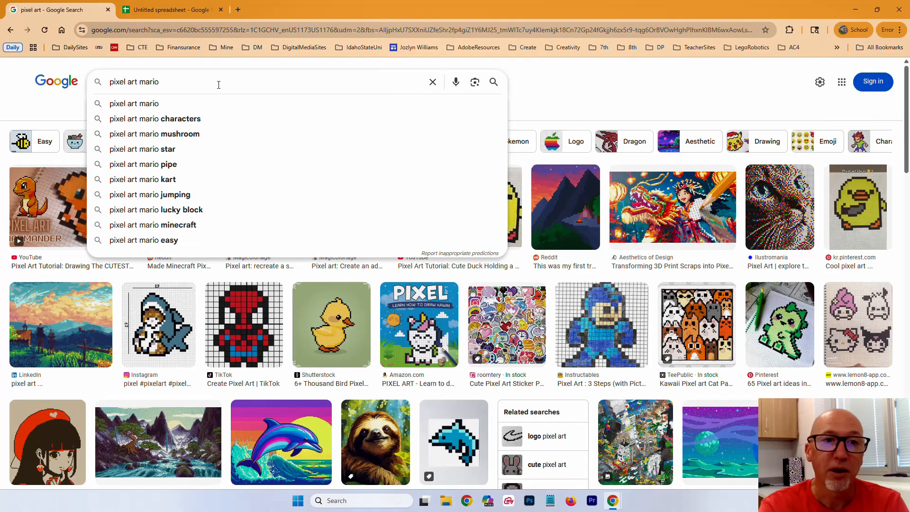
key(Down)
key(Down)
key(Return)
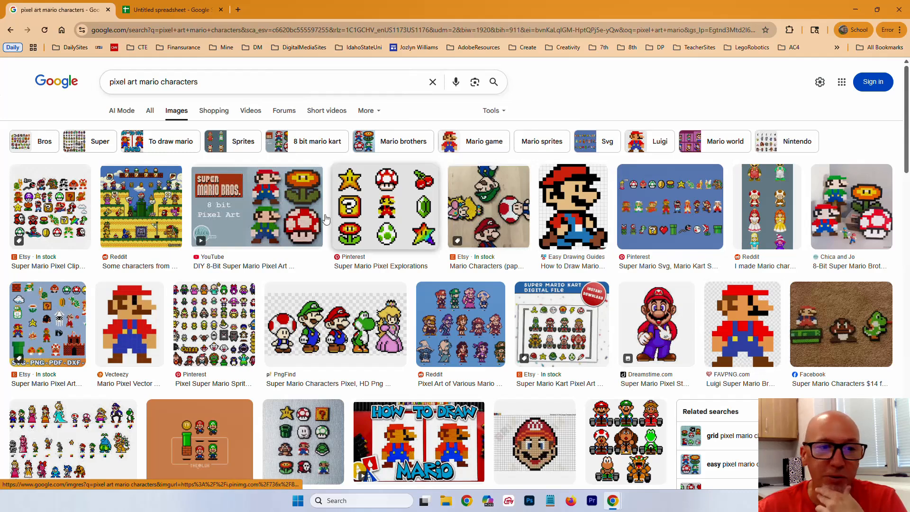
click(10, 31)
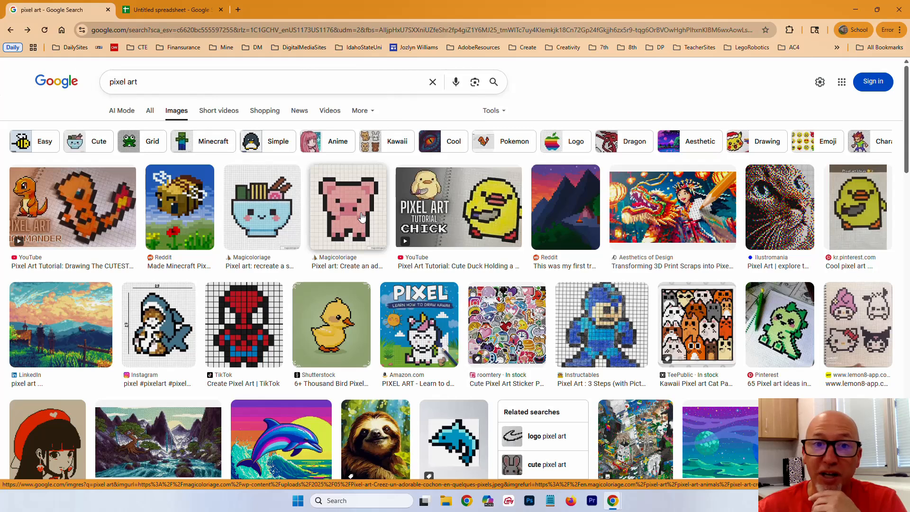
Copy the smiling kawaii noodle bowl image from the search results and paste it into the spreadsheet at cell AL1.
click(271, 211)
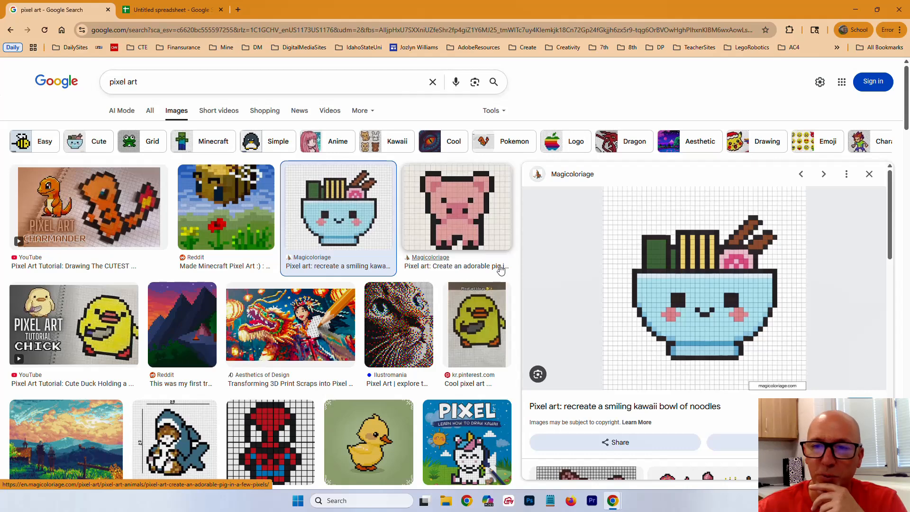
right_click(711, 280)
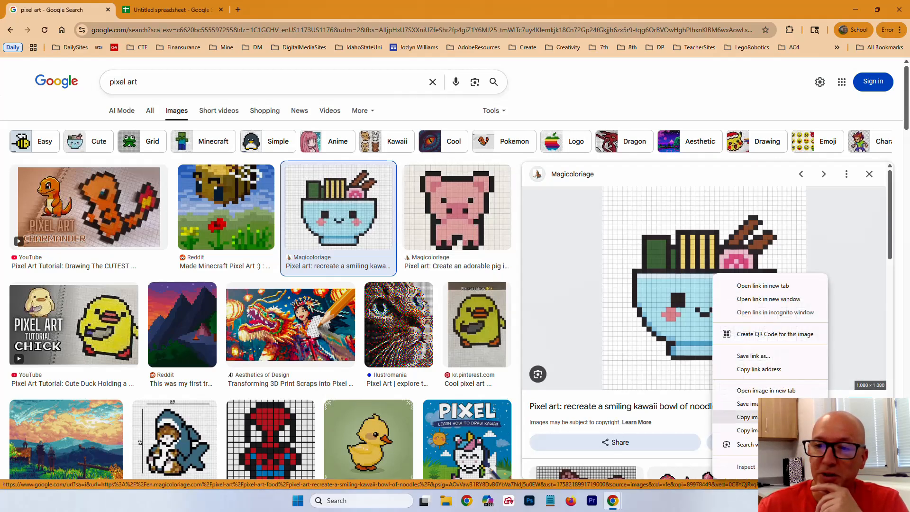
click(747, 417)
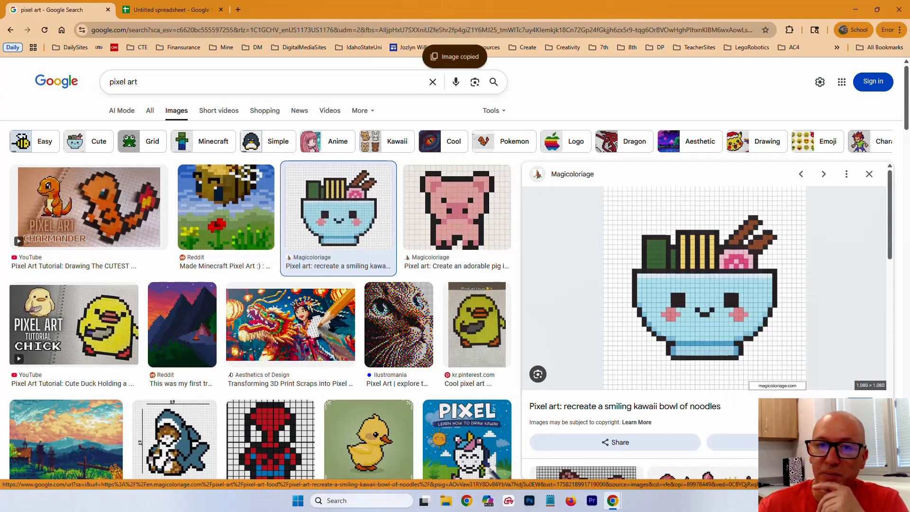
click(175, 12)
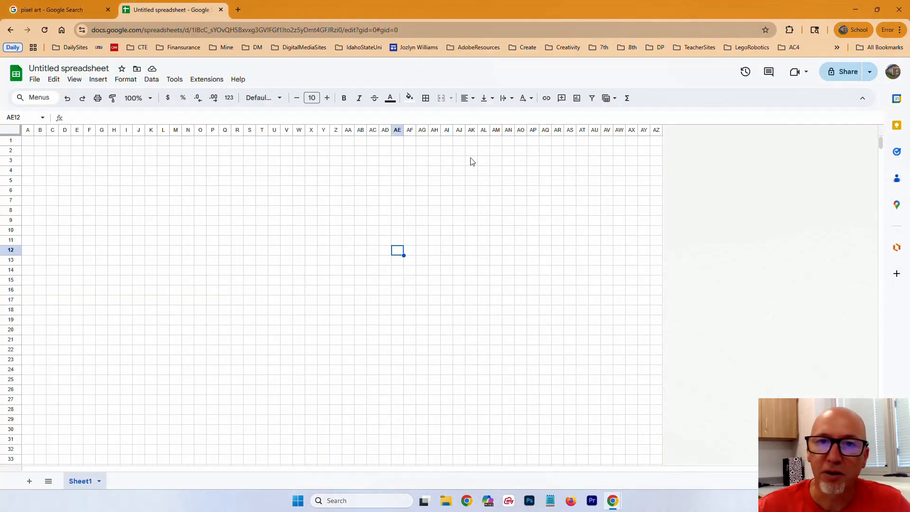
click(485, 143)
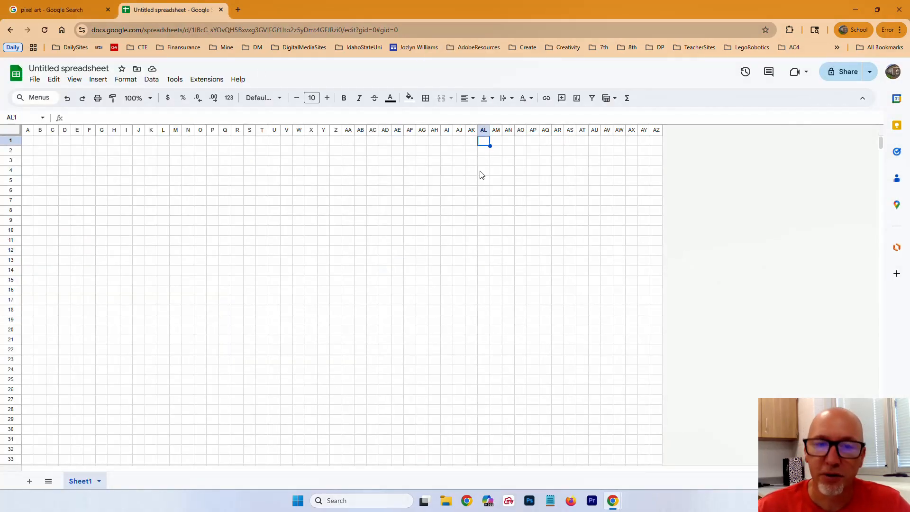
key(ctrl+v)
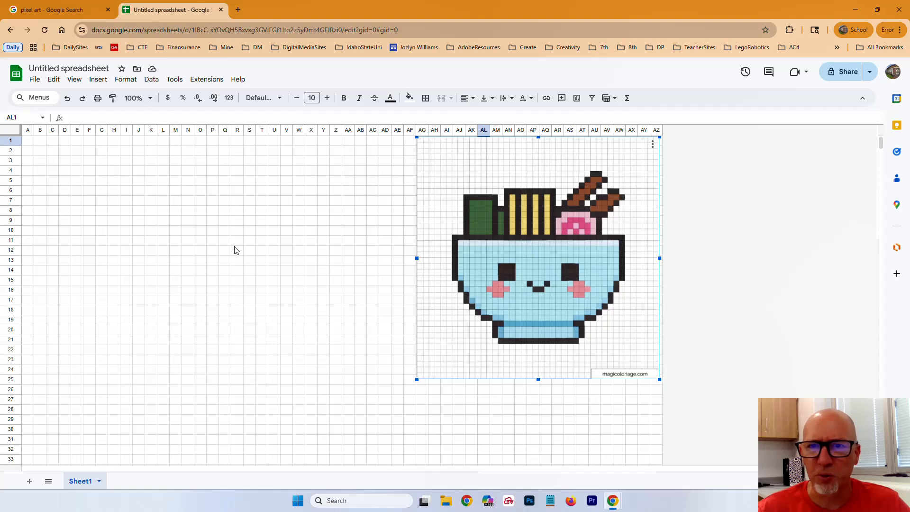
Open the conditional formatting rules and discard the rule started for cell AL1.
click(125, 80)
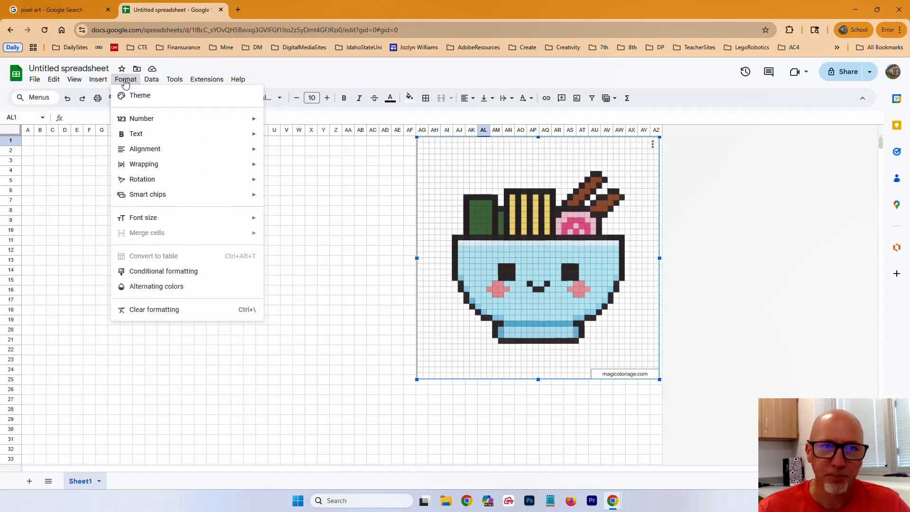
click(150, 272)
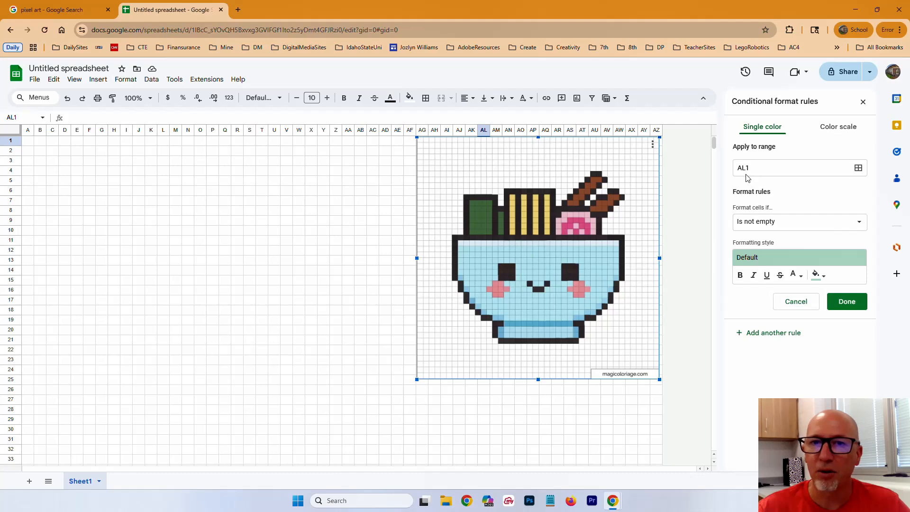
drag(584, 228, 582, 266)
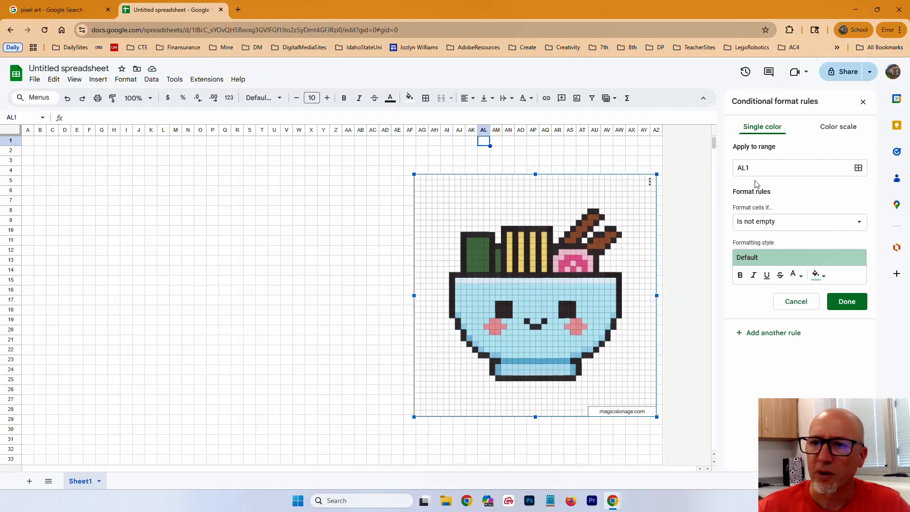
click(796, 301)
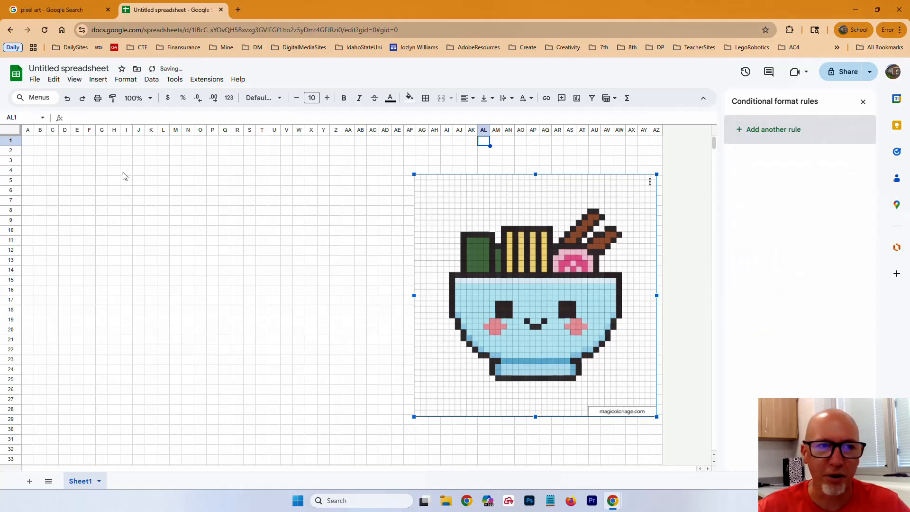
drag(510, 247, 513, 210)
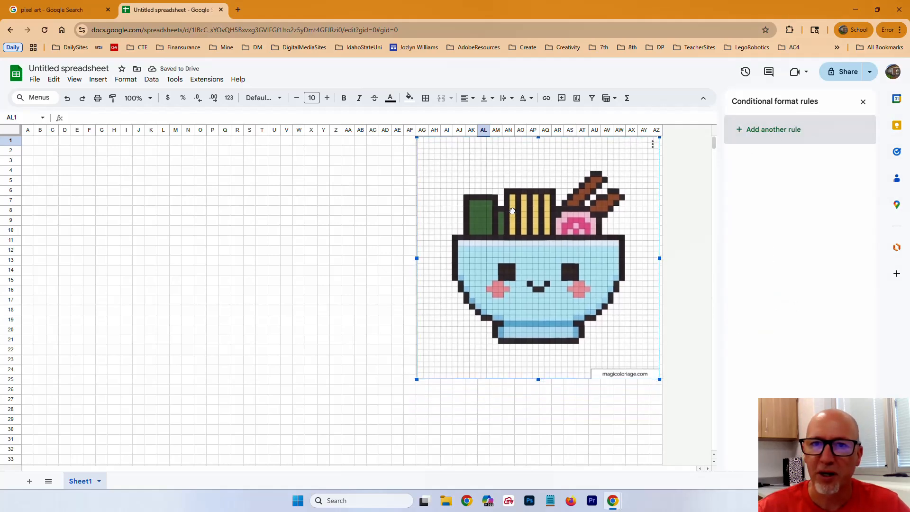
Select the whole sheet and add a conditional formatting rule for A1:AZ1000 that applies when a cell is equal to 0.
click(14, 131)
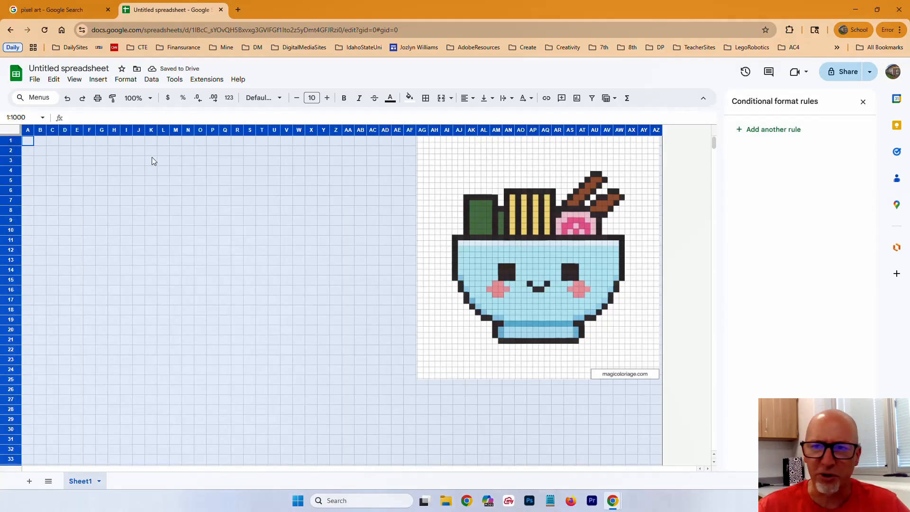
click(774, 130)
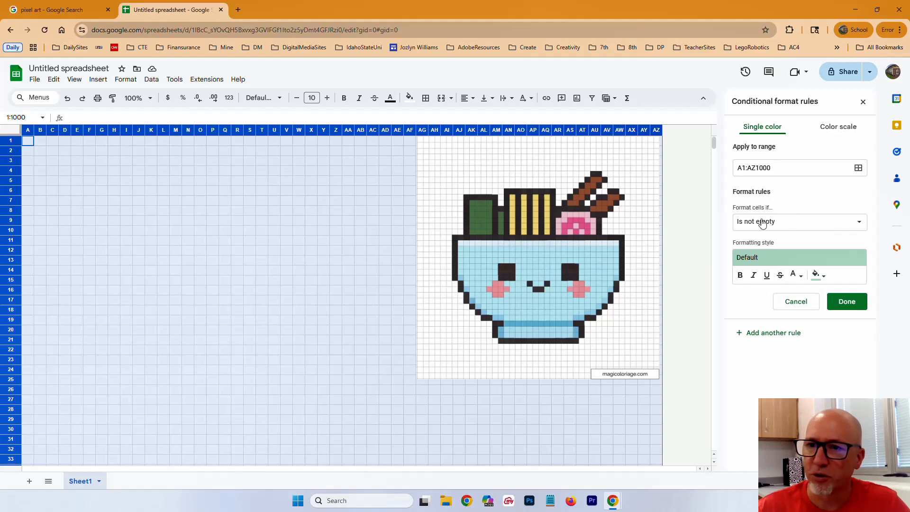
click(800, 223)
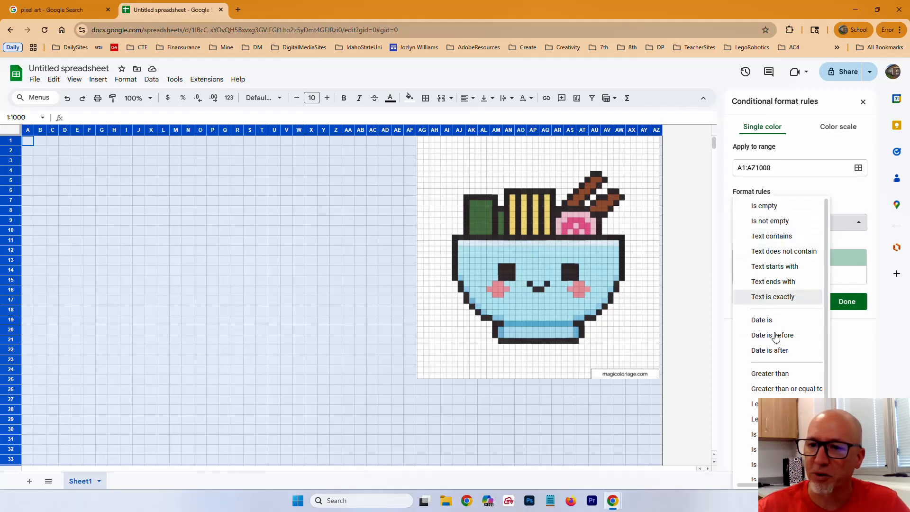
click(767, 434)
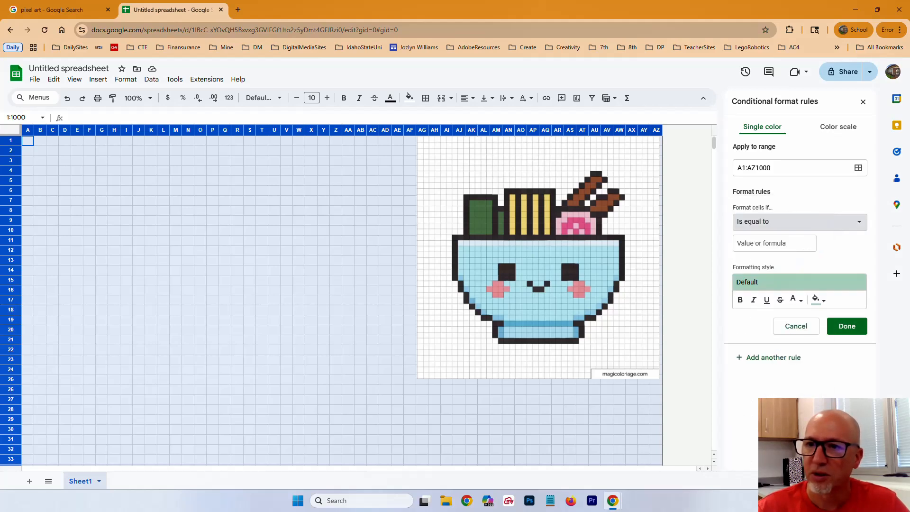
click(767, 244)
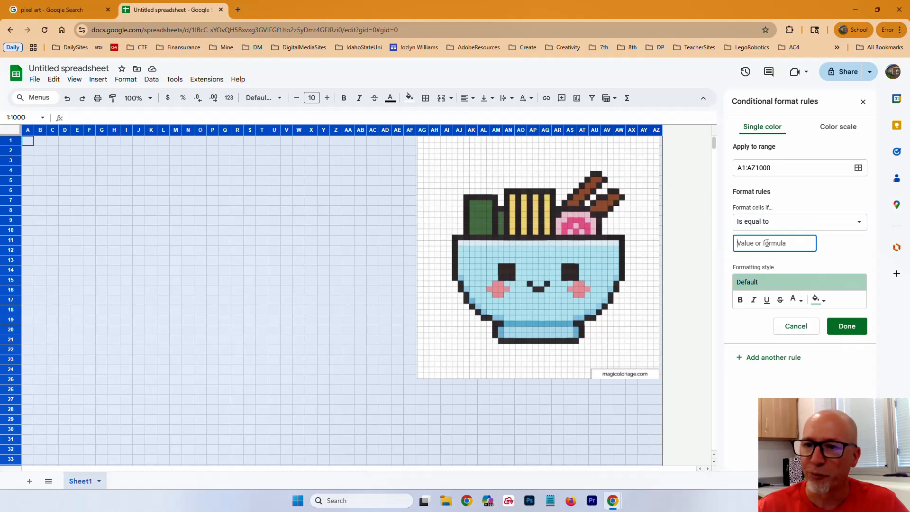
text(0)
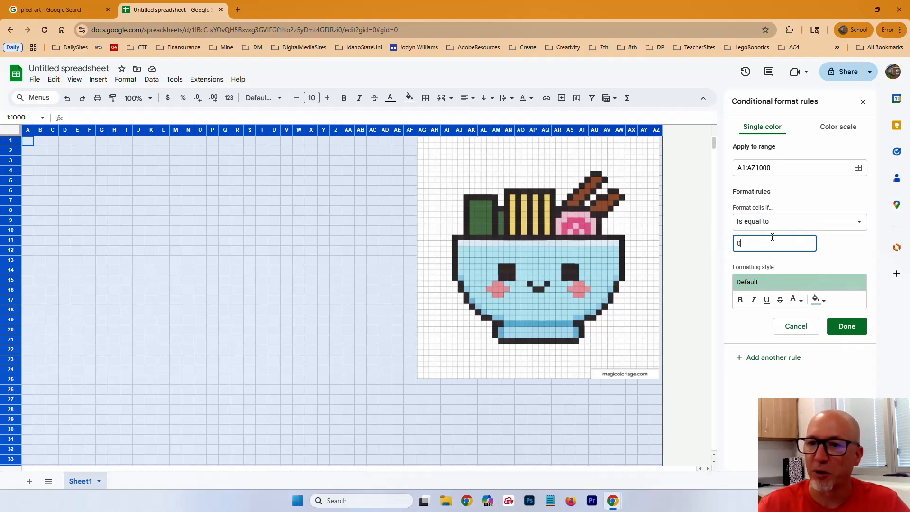
Set both the fill colour and the text colour of the equal-to-0 rule to black.
click(822, 303)
click(723, 336)
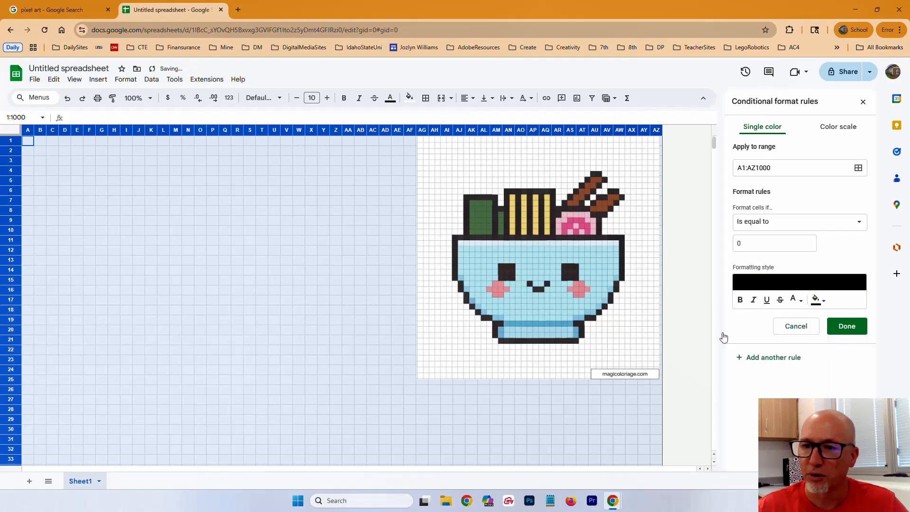
click(800, 304)
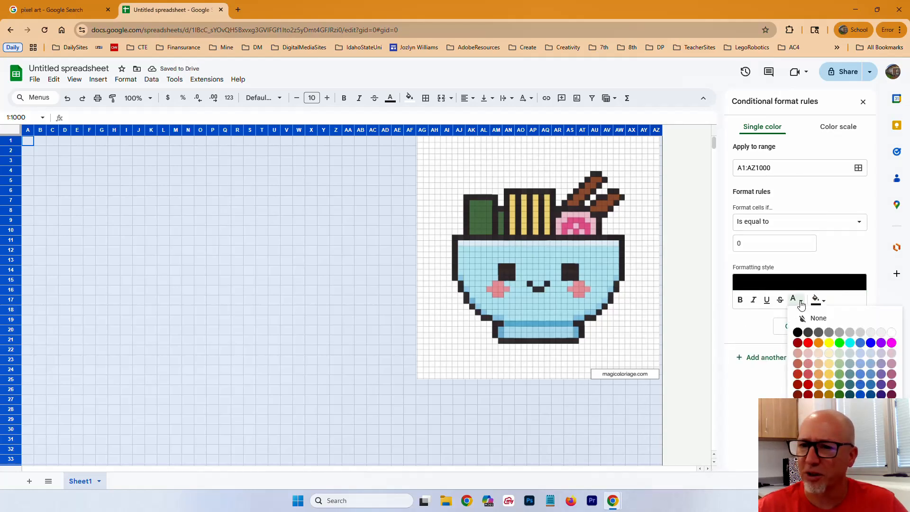
click(798, 331)
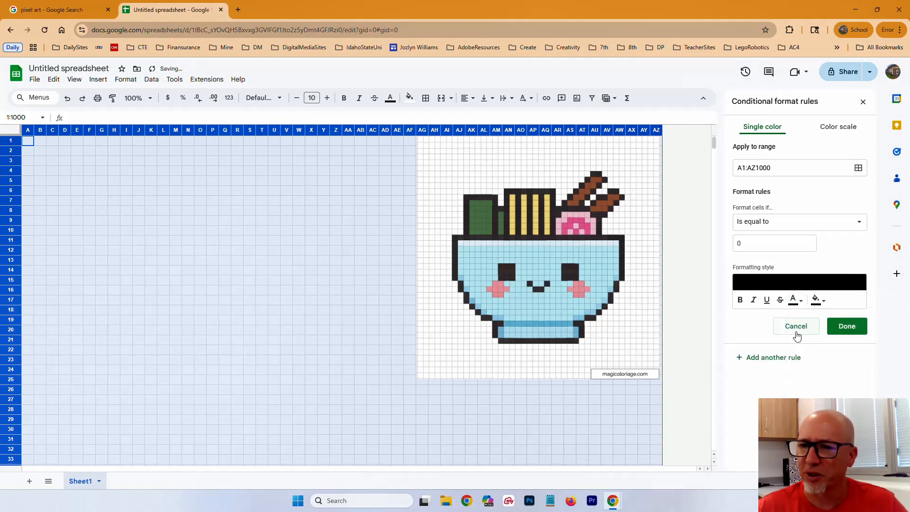
Save the equal-to-0 rule and shrink the bowl image so it covers about columns AK to AZ and rows 1 to 19.
click(847, 327)
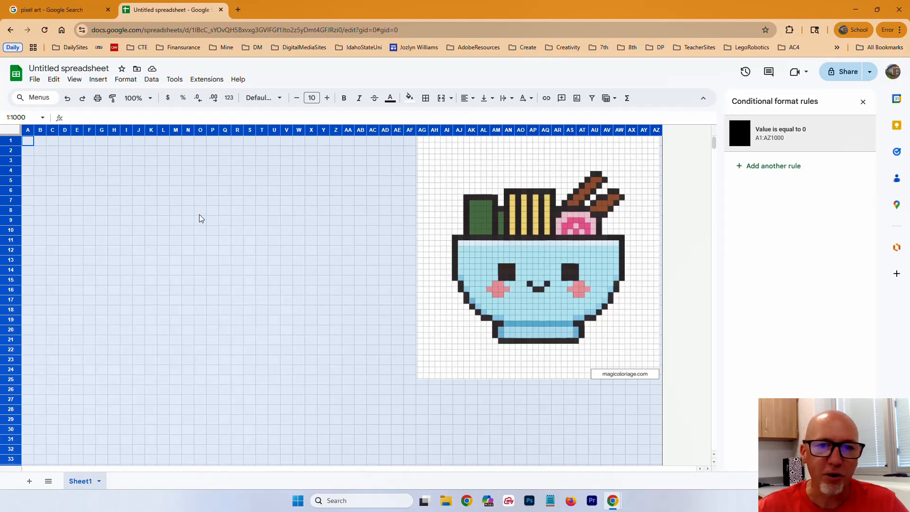
click(508, 279)
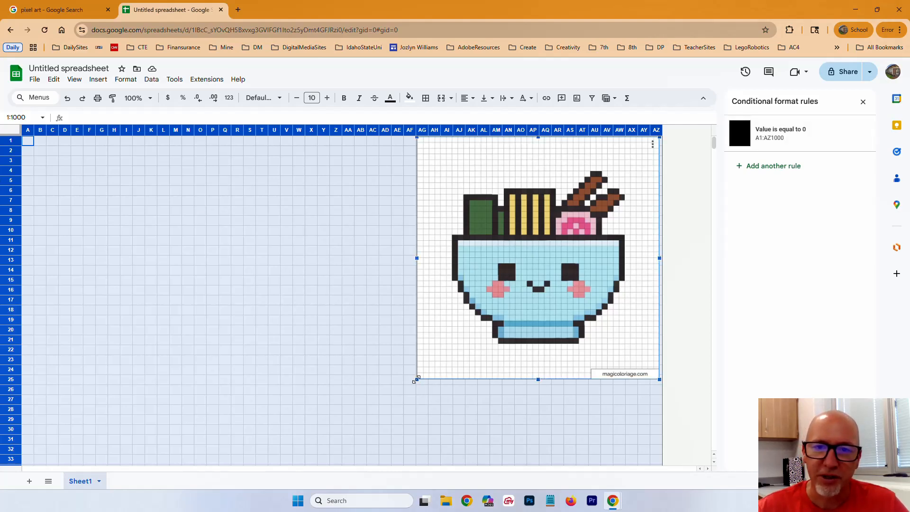
drag(416, 379, 469, 324)
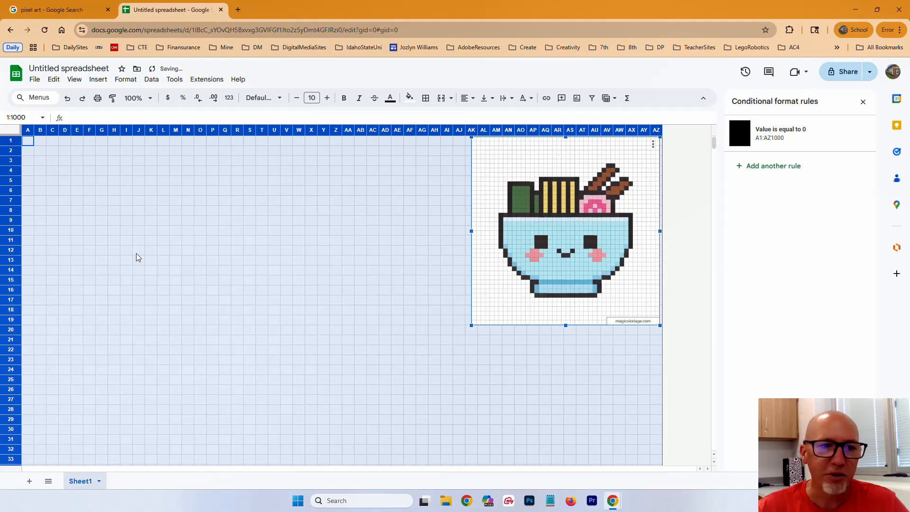
Draw the bowl's black rim by entering 0 in every cell from A15 to AD15.
click(29, 281)
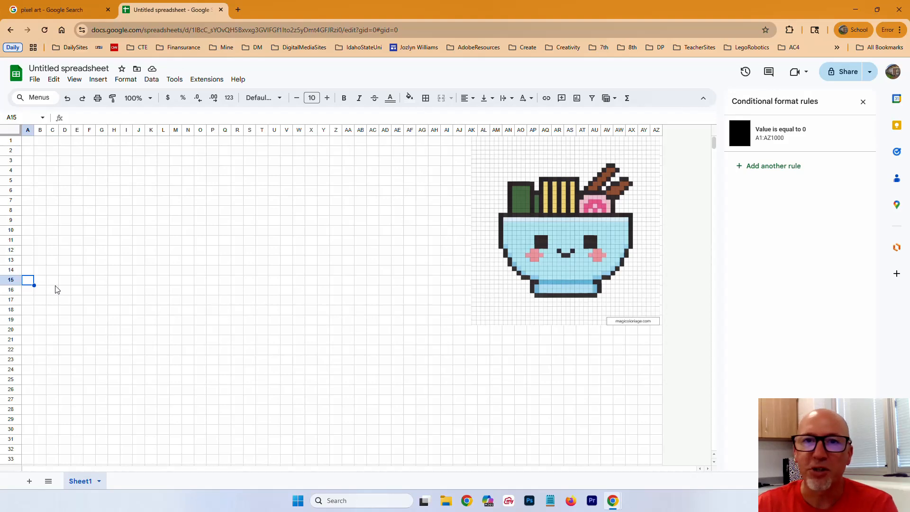
text(0)
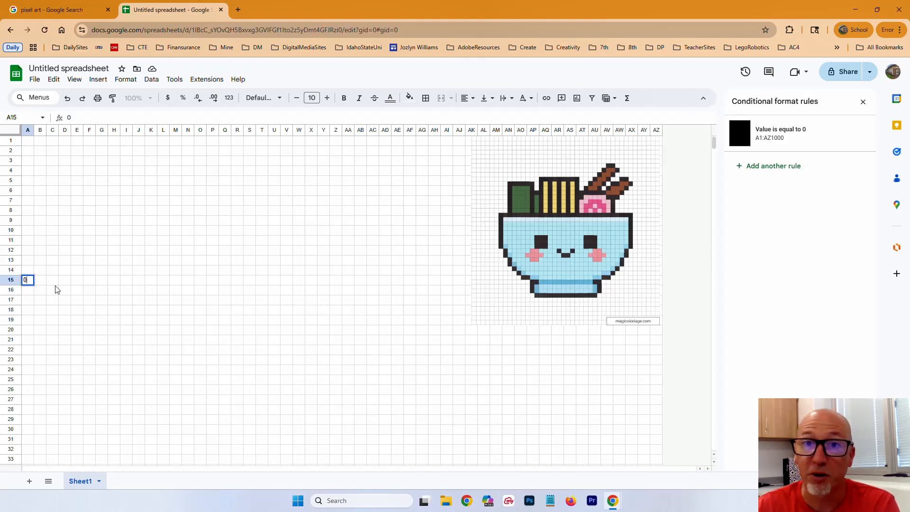
key(Tab)
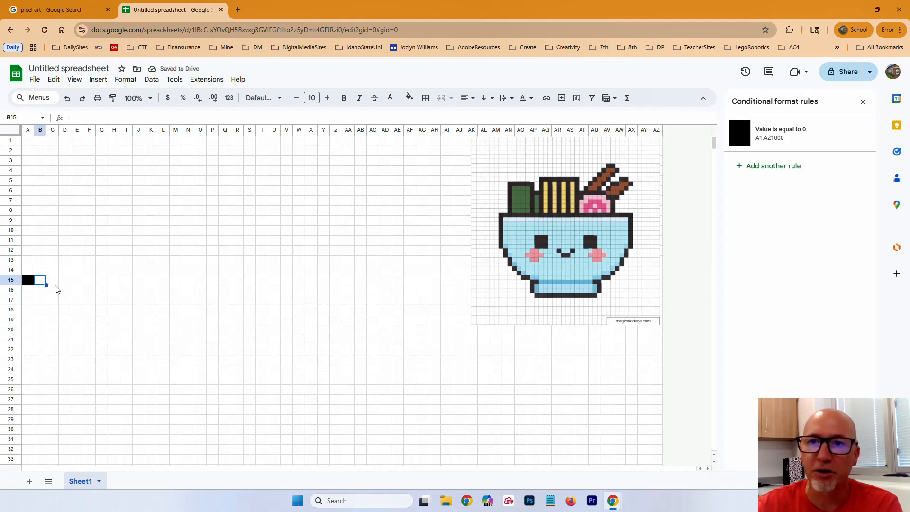
text(0	0	0	0	0	0	0	)
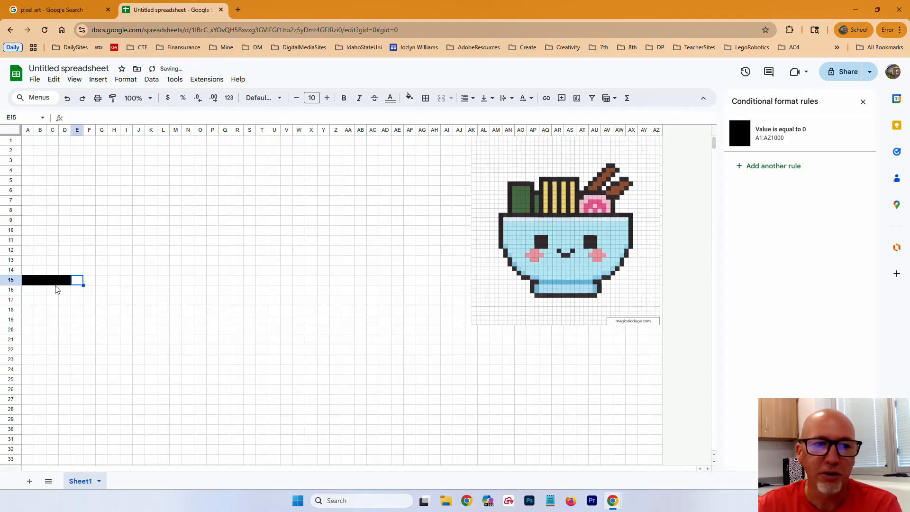
text(0)
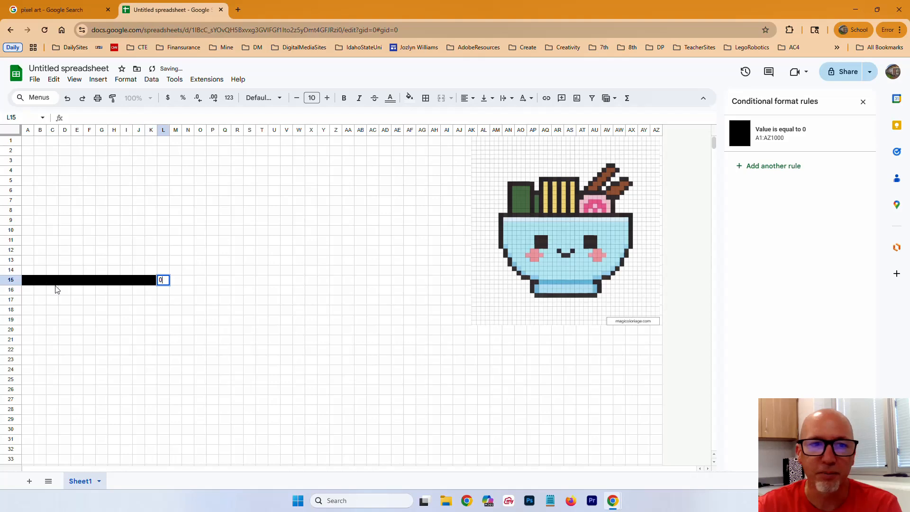
text(	0	0	0	0	0	0	0	0	0	0	0	0	0	0	0	0)
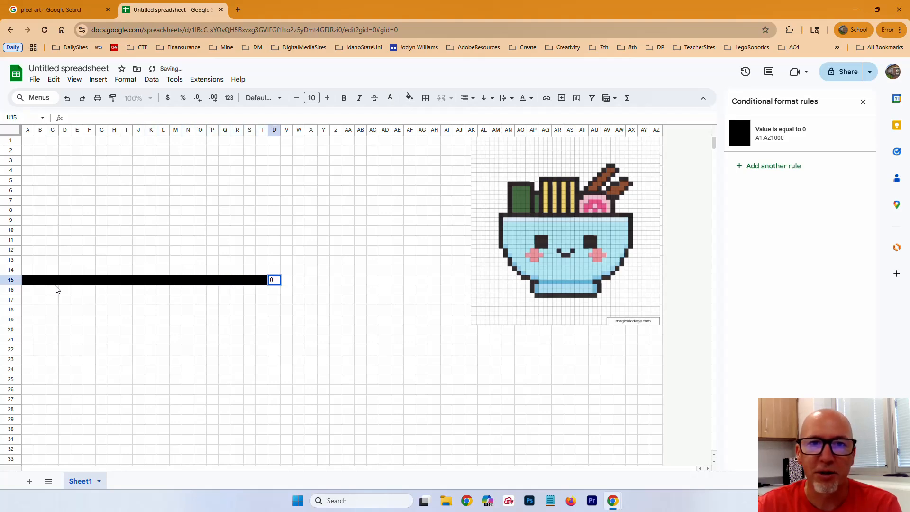
text(	0	0	0	0	0)
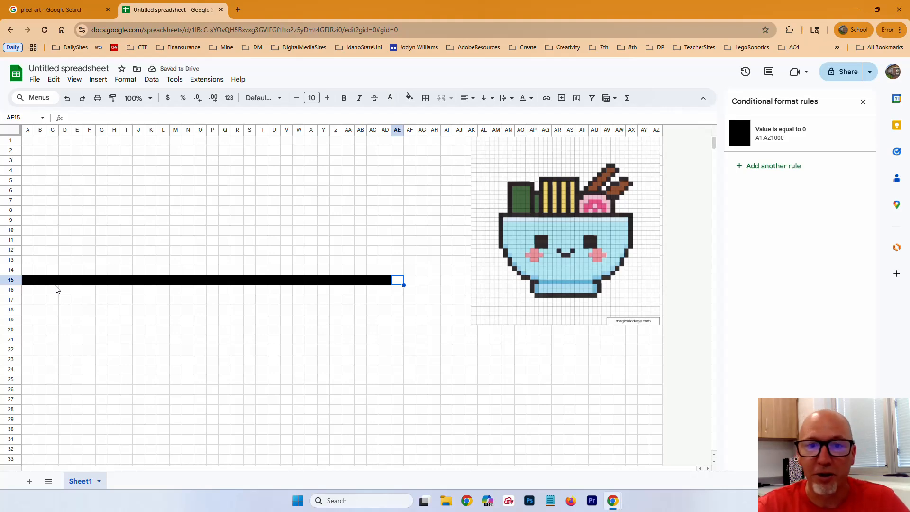
Draw the bowl's straight right side by entering 0 in cells AD16 to AD21.
key(Down)
key(Left)
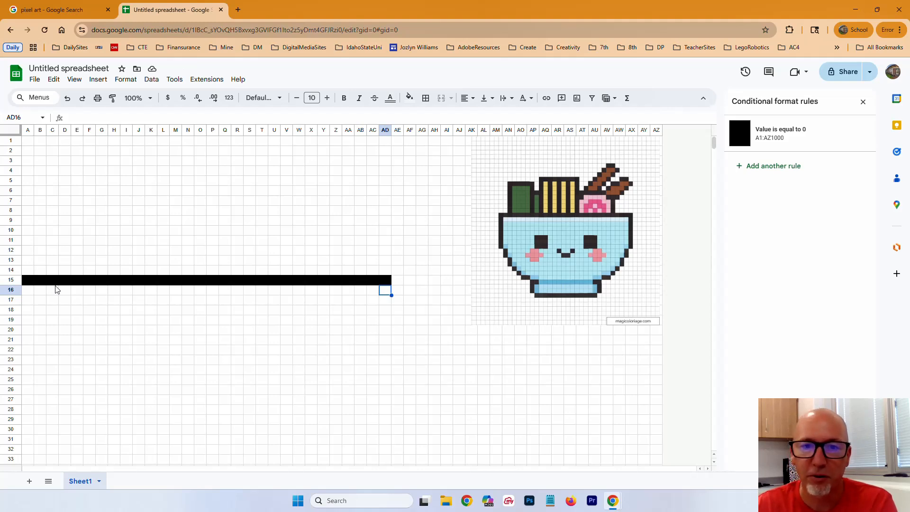
text(0)
key(Return)
text(0)
key(Return)
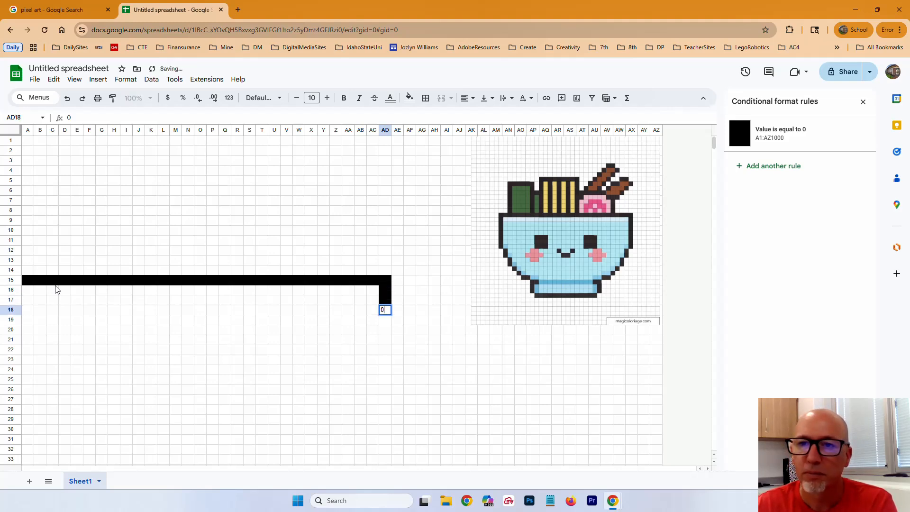
text(0)
key(Return)
text(0)
key(Return)
text(0 0)
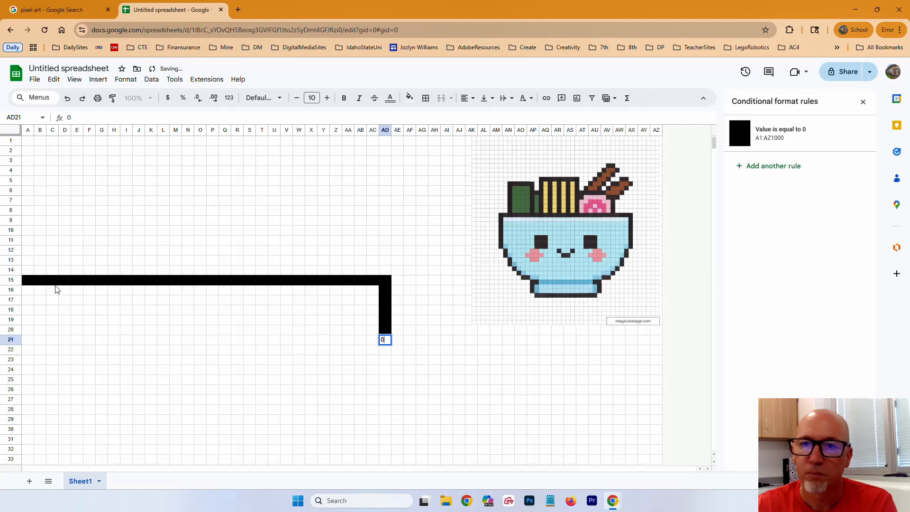
Continue the bowl's right outline with 0 in AC22 and AC23, clearing the misplaced 0 from AC21.
key(Left)
text(0)
key(Down)
text(0)
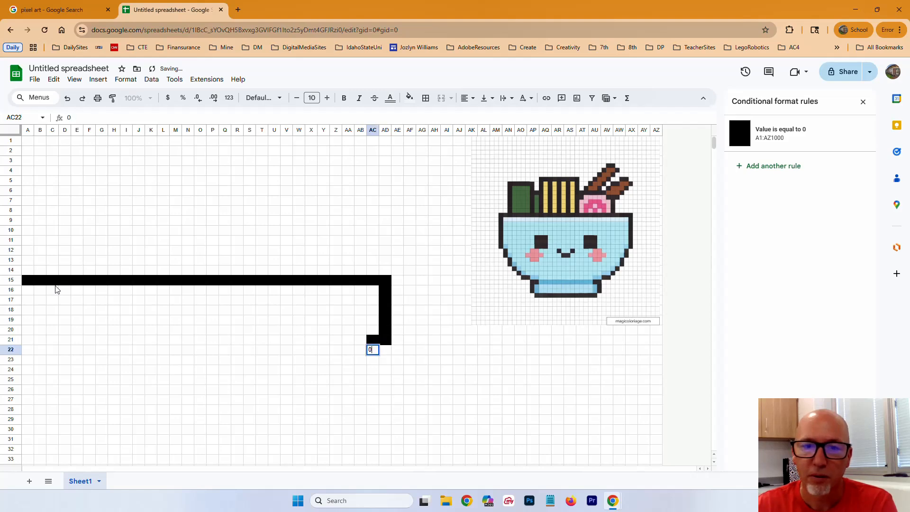
key(Up)
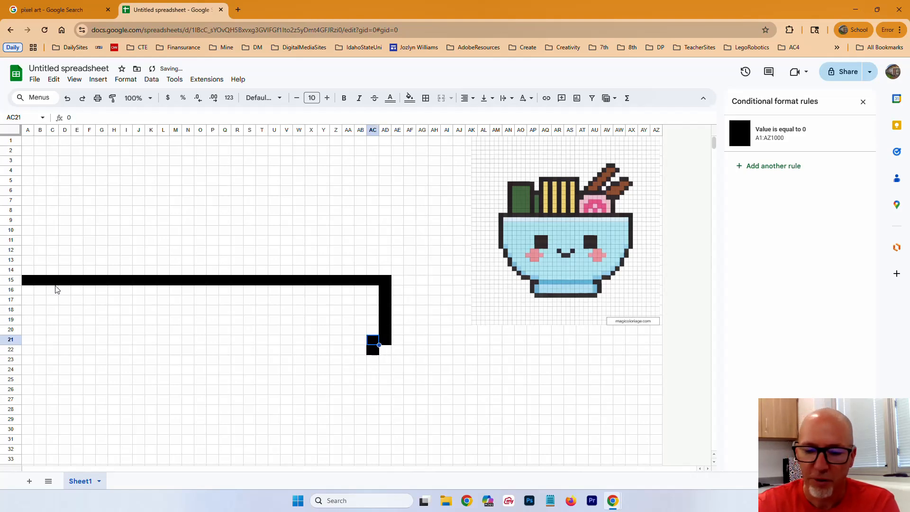
key(Delete)
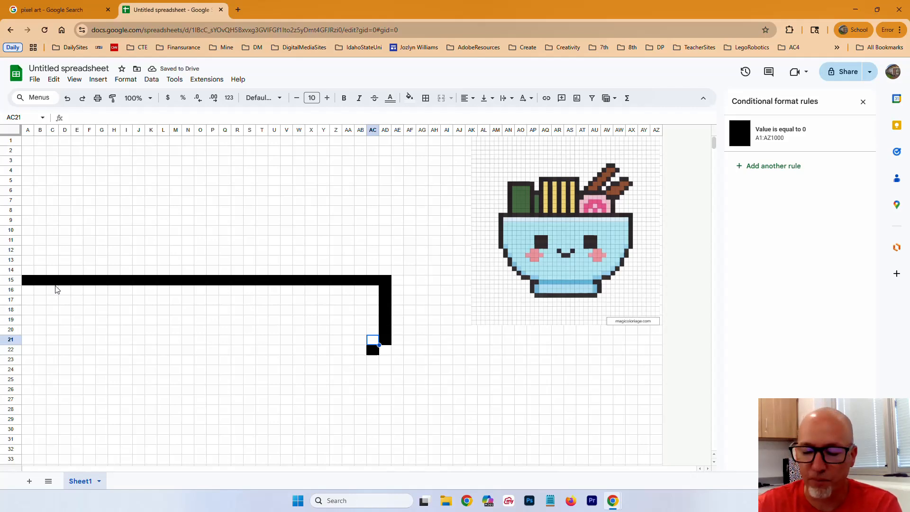
key(Down)
key(Down)
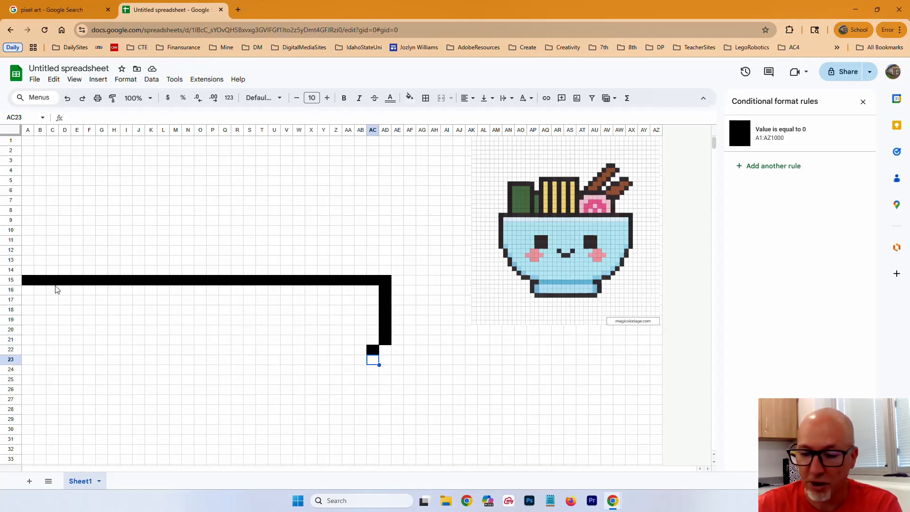
text(0)
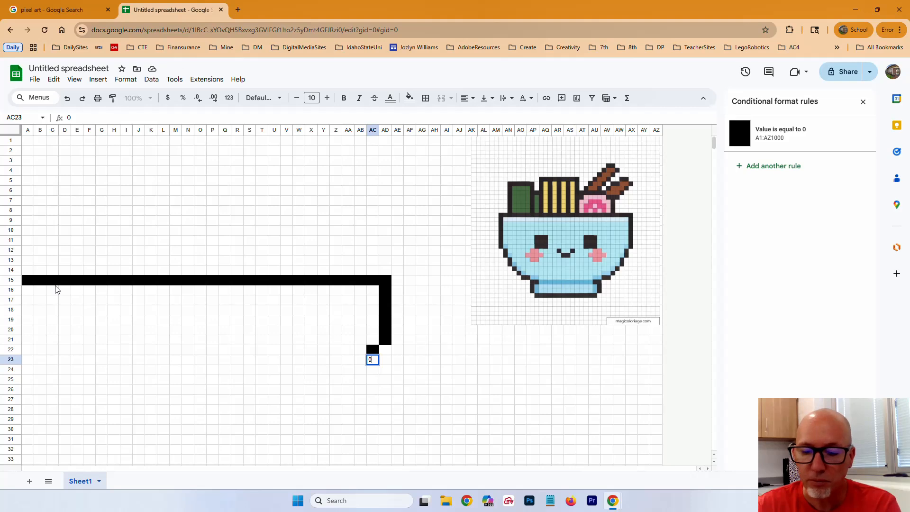
Step the right outline inward by entering 0 in AB24, AB25 and AA26.
key(Down)
key(Left)
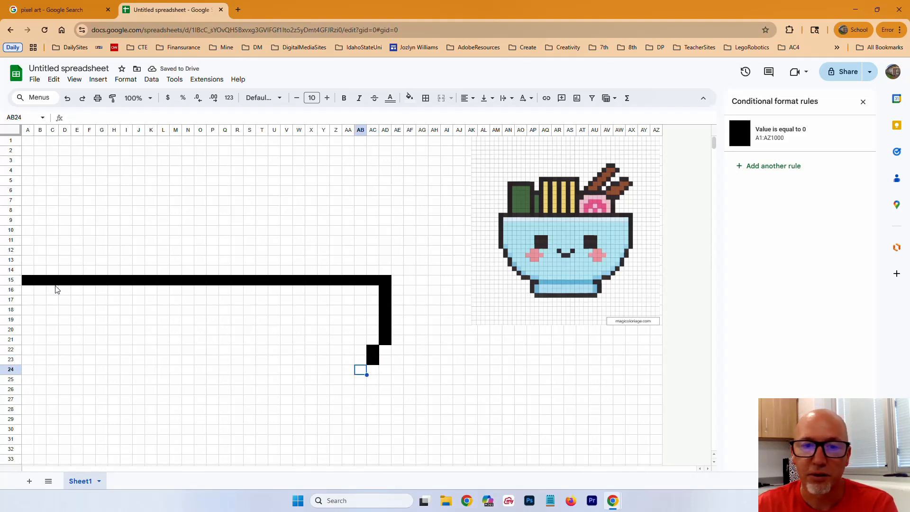
text(0)
key(Down)
text(0)
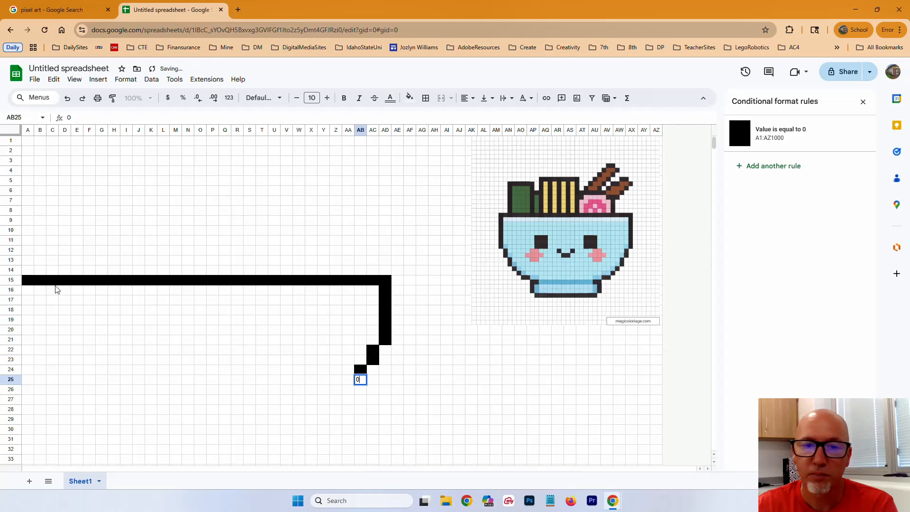
key(Down)
key(Left)
text(0)
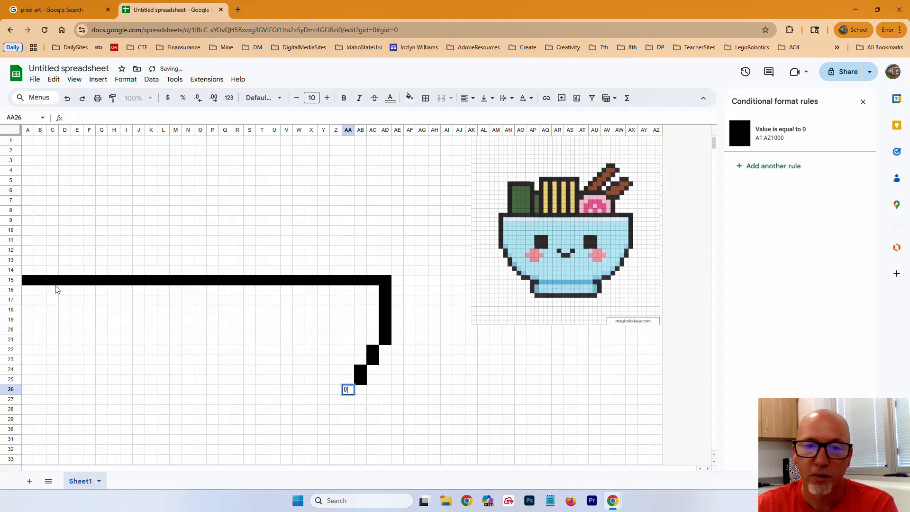
key(Return)
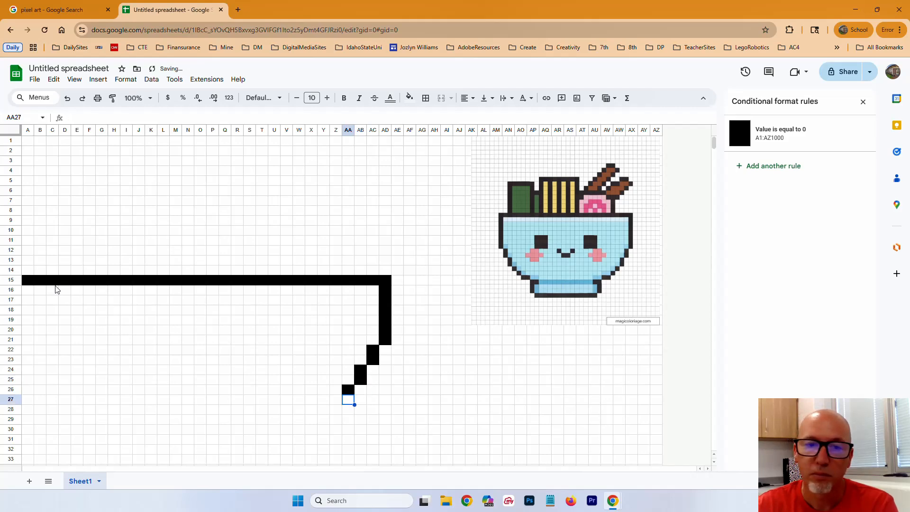
Extend the lower right curve of the bowl with 0 in Z27, Y28, X28, W29 and V29.
key(Left)
text(0)
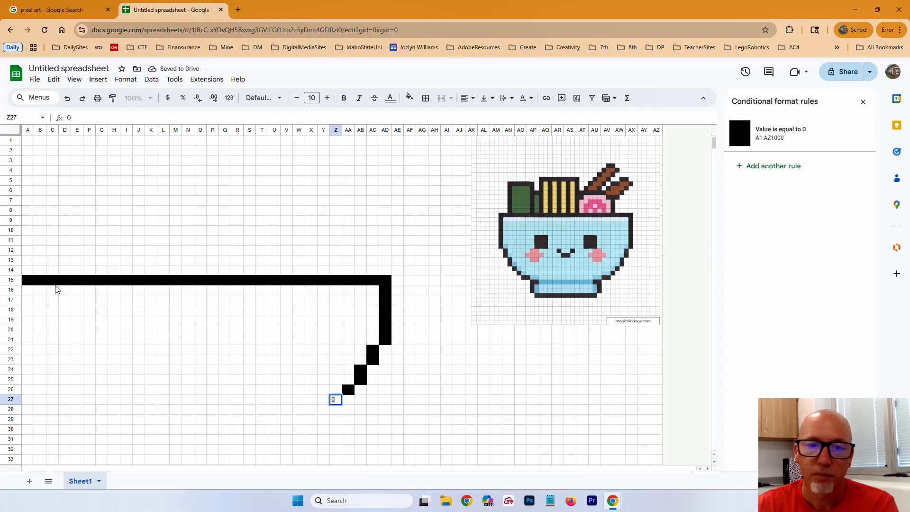
key(Down)
key(Left)
text(0)
key(Left)
text(0)
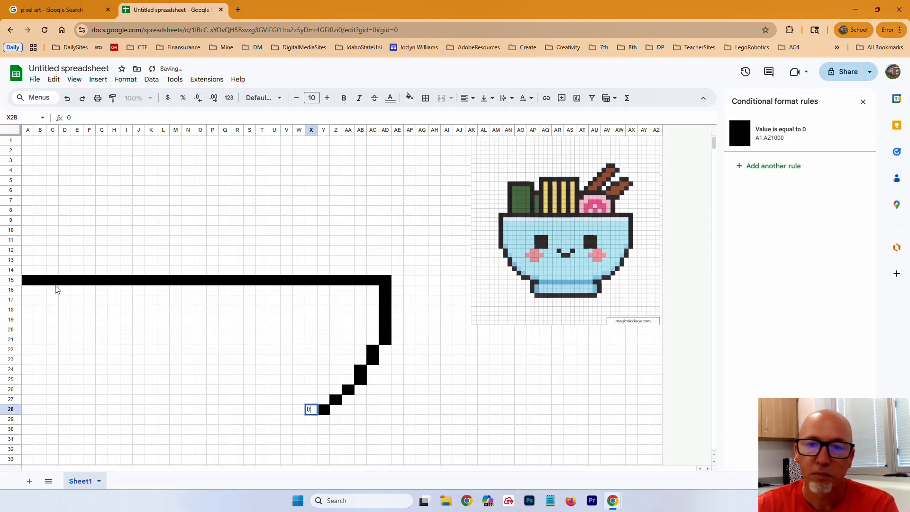
key(Down)
key(Left)
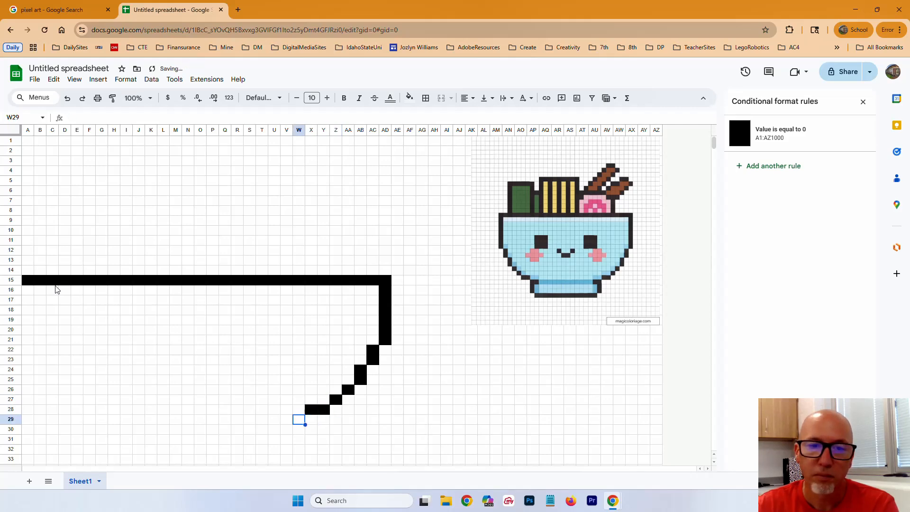
text(0)
key(Left)
text(0)
Outline the right side of the bowl's base by entering 0 in W30, W31 and V32.
key(Down)
key(Right)
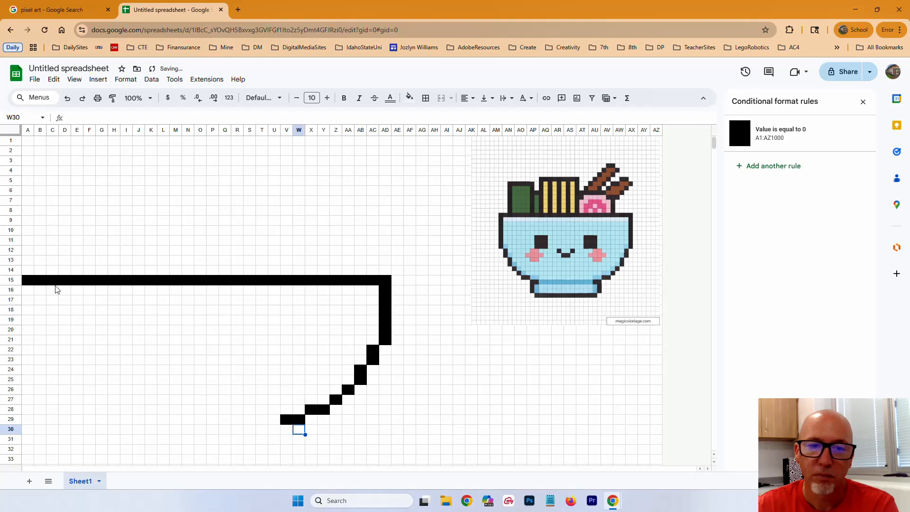
text(0)
key(Down)
text(0)
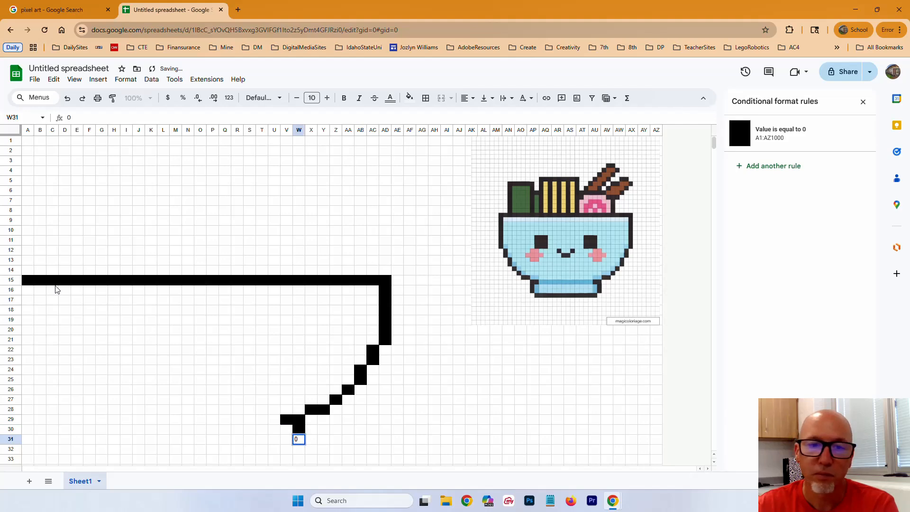
key(Down)
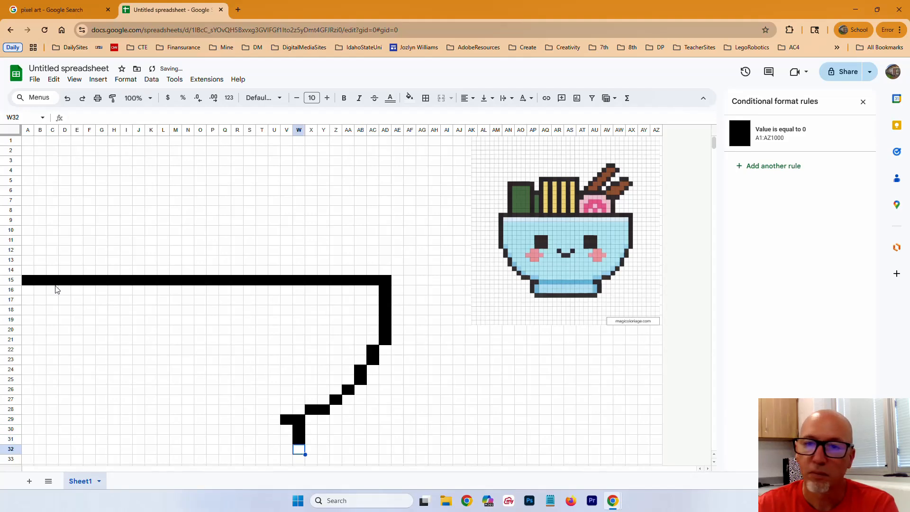
key(Left)
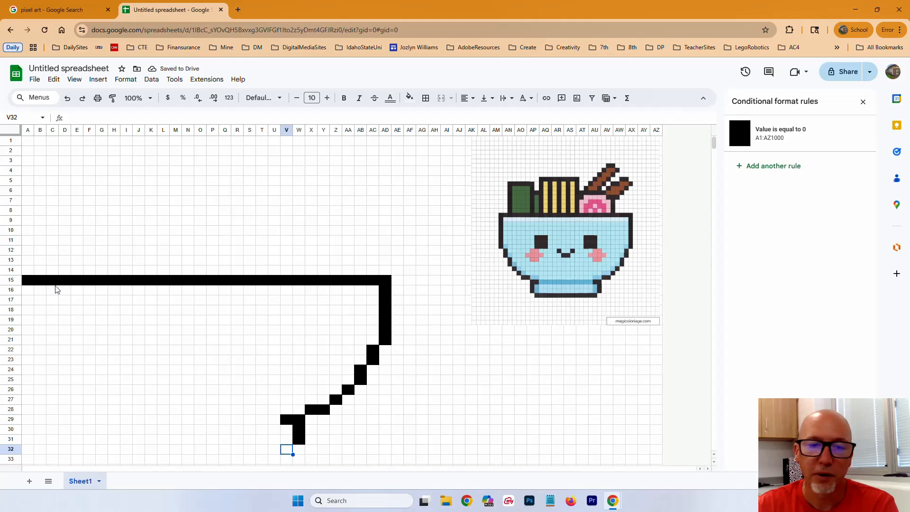
text(0)
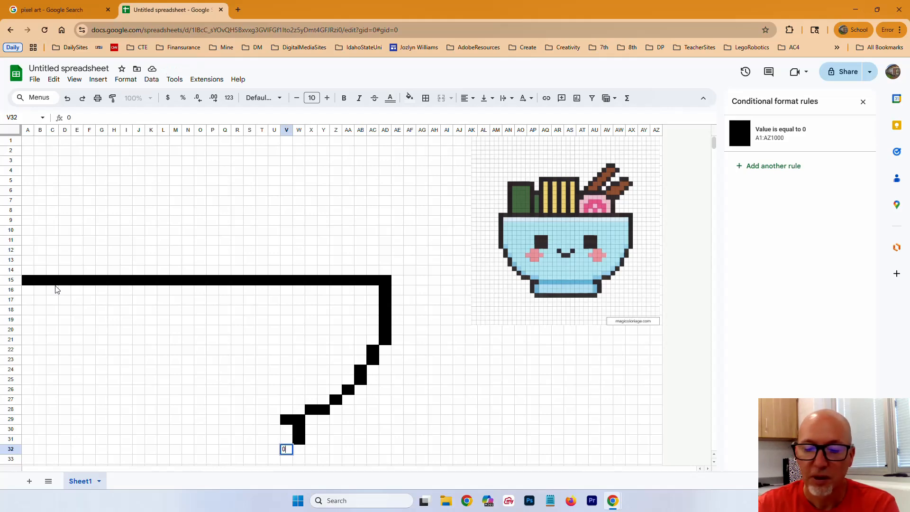
key(Left)
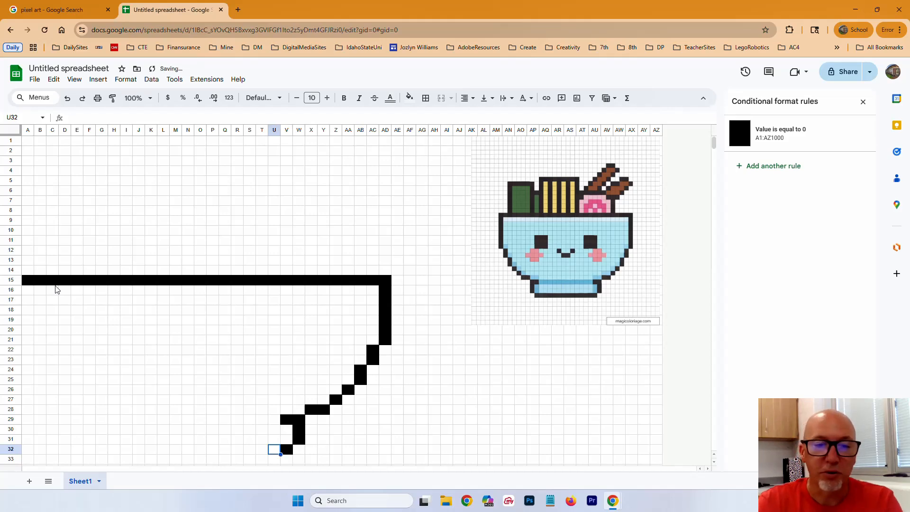
Draw the bowl's straight left side by entering 0 in cells A16 to A21.
click(26, 291)
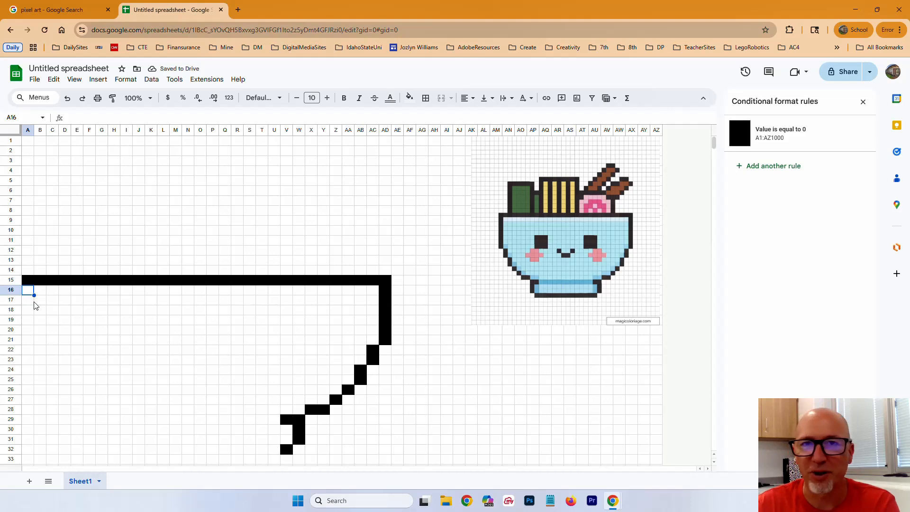
text(0)
key(Down)
text(0)
key(Down)
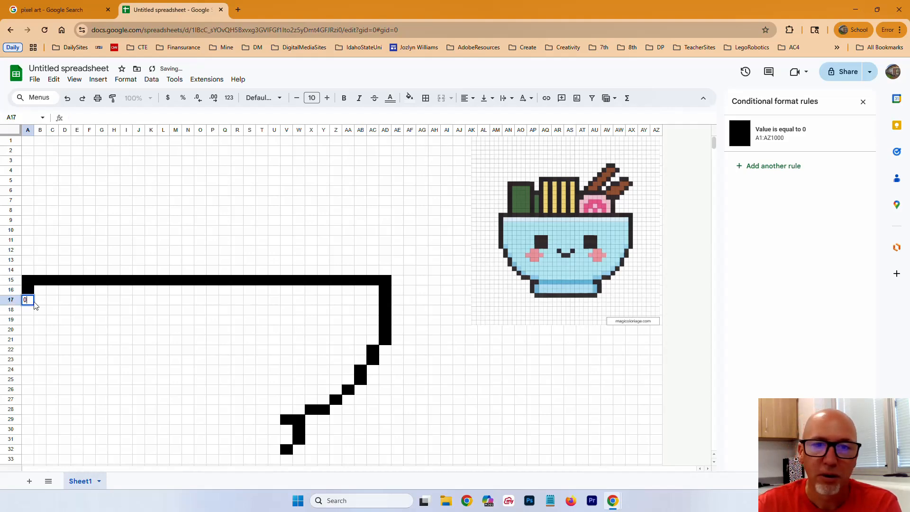
text(0)
key(Down)
text(0)
key(Down)
text(0)
key(Down)
text(0)
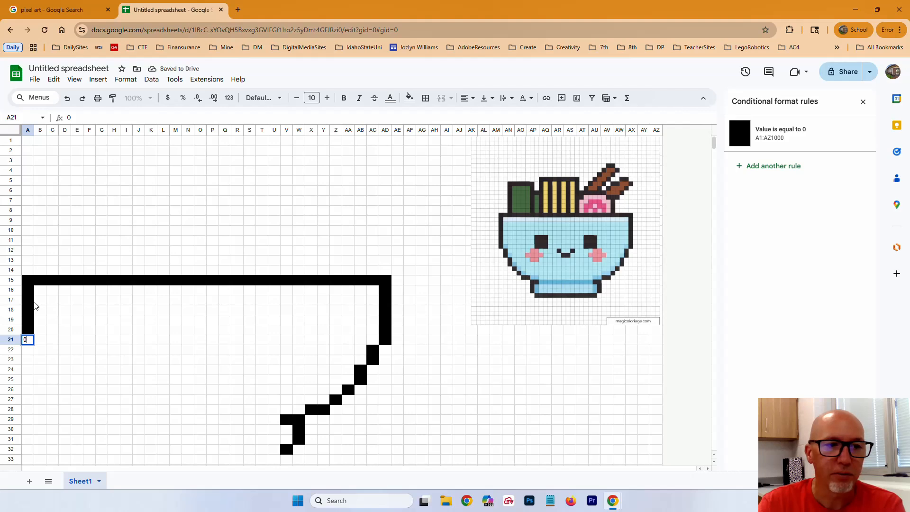
Step the bowl's lower left outline inward by entering 0 in B22, B23, C24 and C25.
key(Down)
key(Right)
text(0)
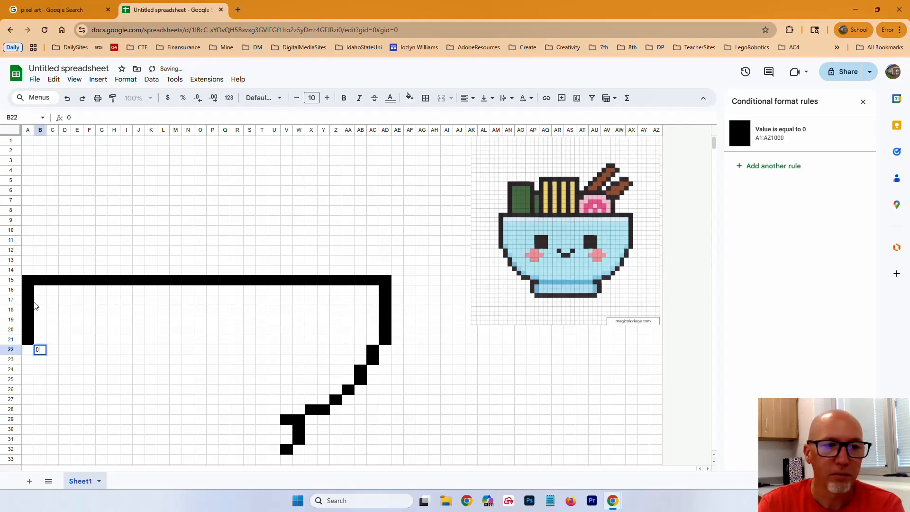
key(Down)
text(0)
key(Down)
key(Right)
text(0)
key(Down)
text(0)
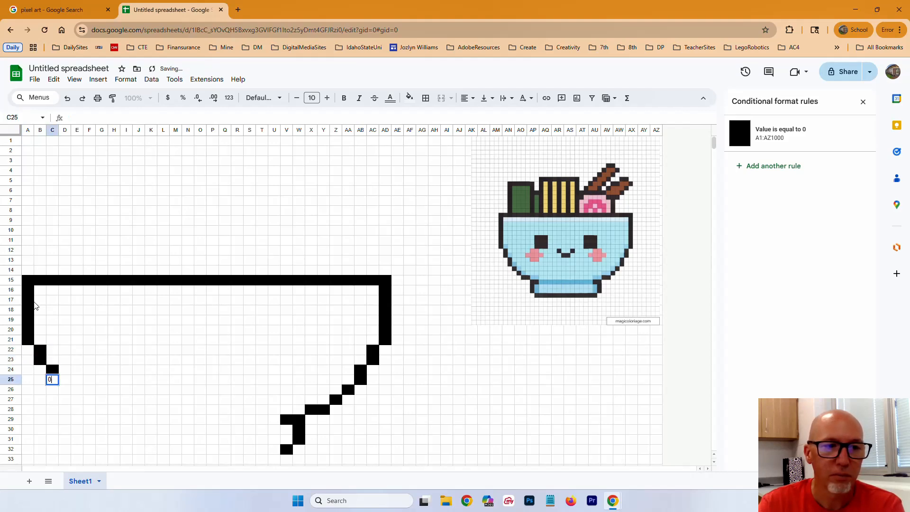
key(Down)
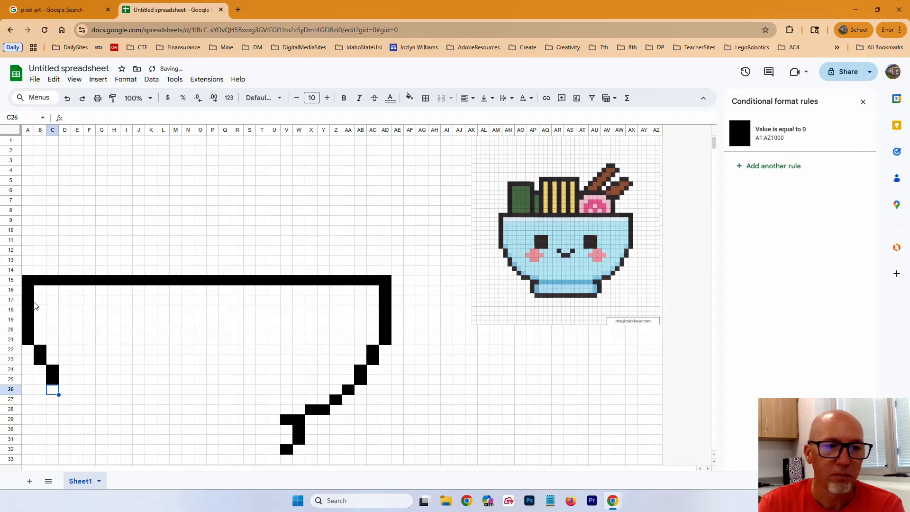
Extend the lower left curve of the bowl with 0 in D26, E27, F28 and G28.
key(Right)
text(0)
key(Down)
key(Right)
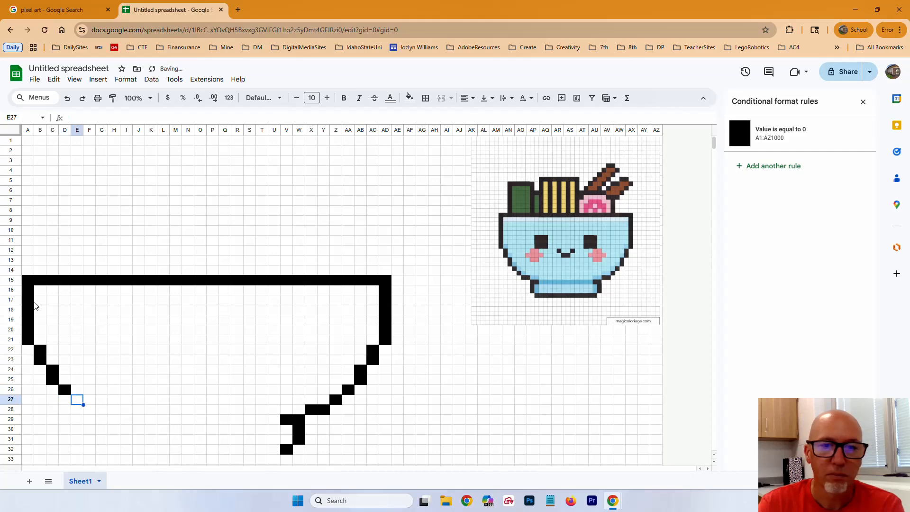
text(0)
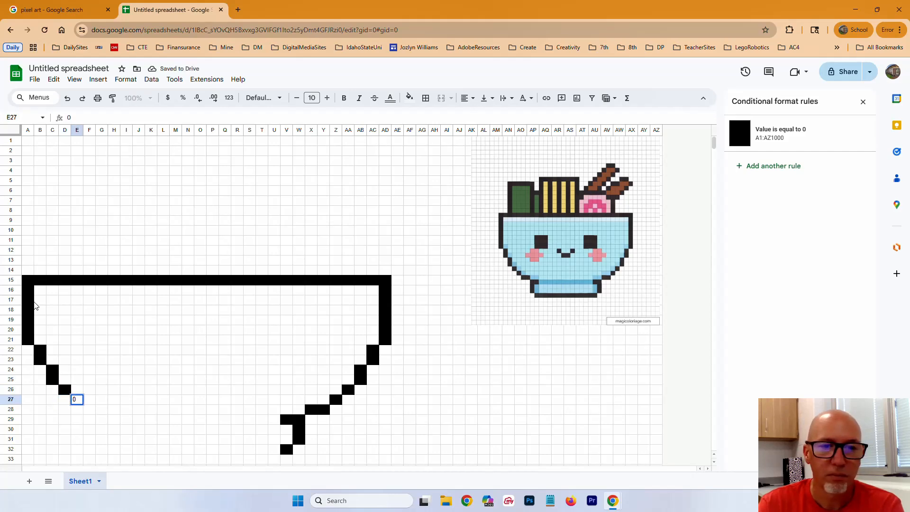
key(Down)
key(Right)
text(0)
key(Right)
text(0)
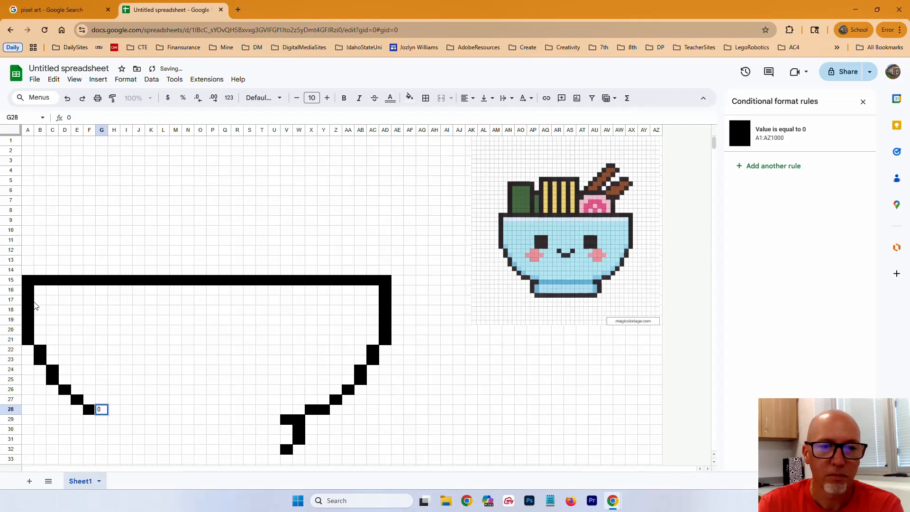
key(Down)
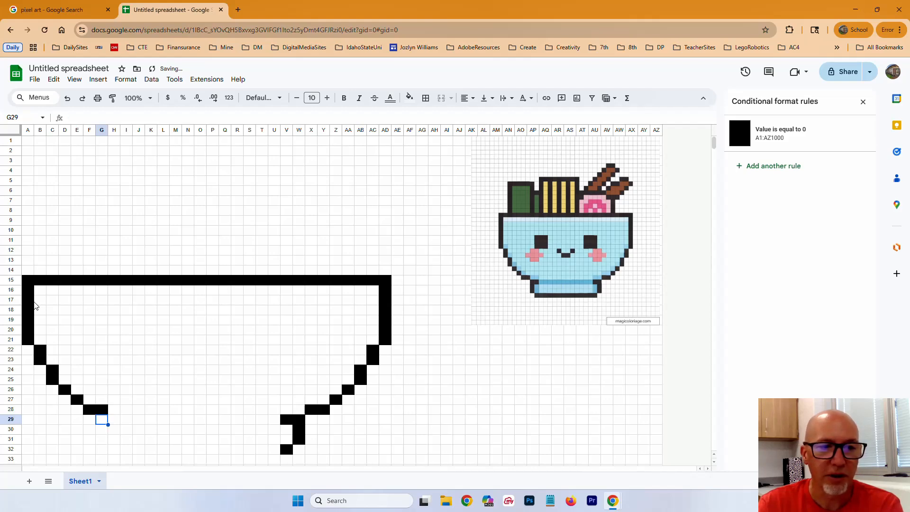
Outline the left side of the bowl's base by entering 0 in H29, I29, H30 and H31.
key(Right)
text(0)
key(Down)
key(Right)
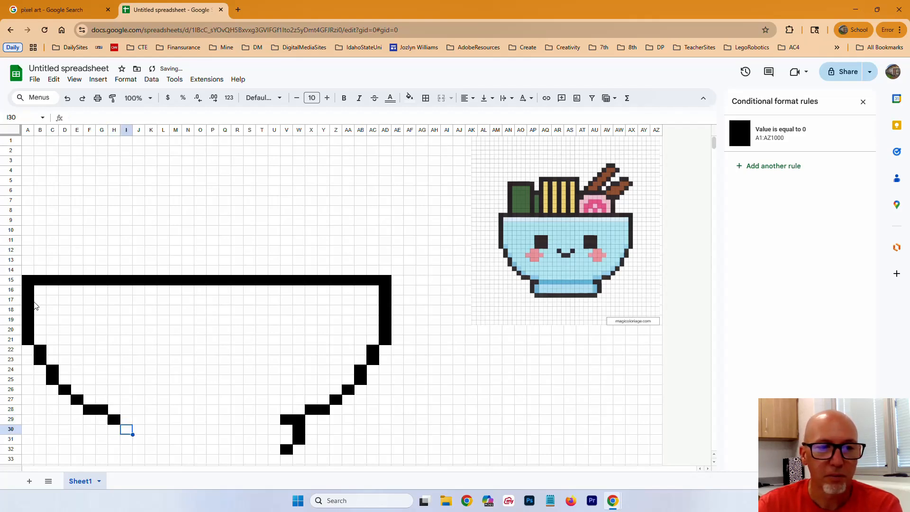
key(Up)
text(0)
key(Down)
key(Left)
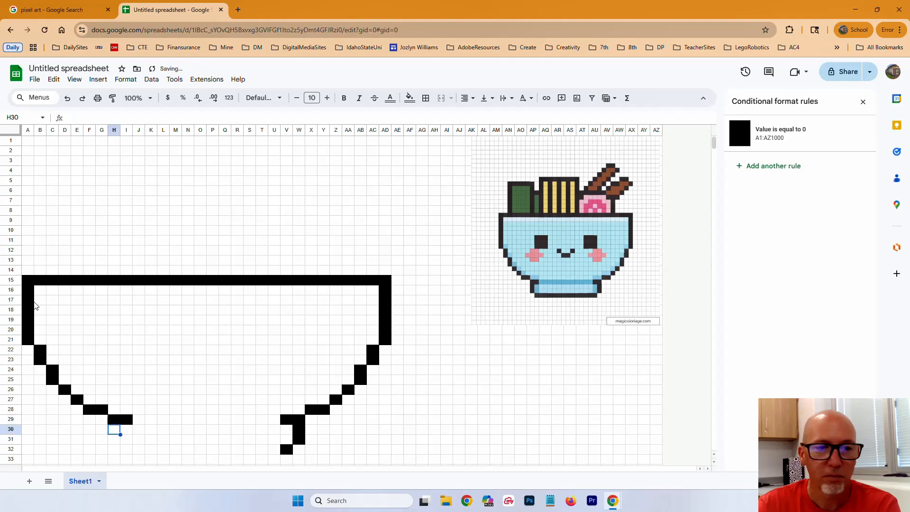
text(0)
key(Down)
text(0)
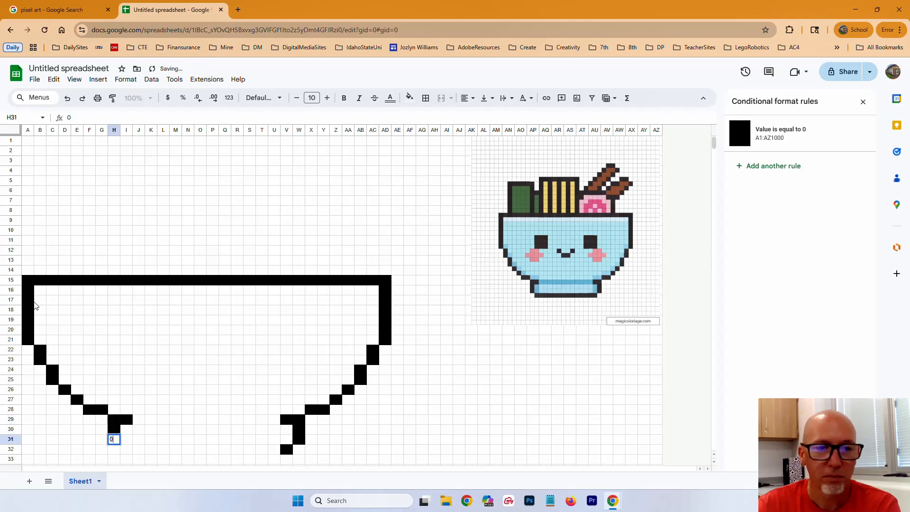
Close the bottom of the bowl's base by entering 0 in every cell from I32 to U32.
key(Down)
key(Right)
text(0)
key(Right)
text(0)
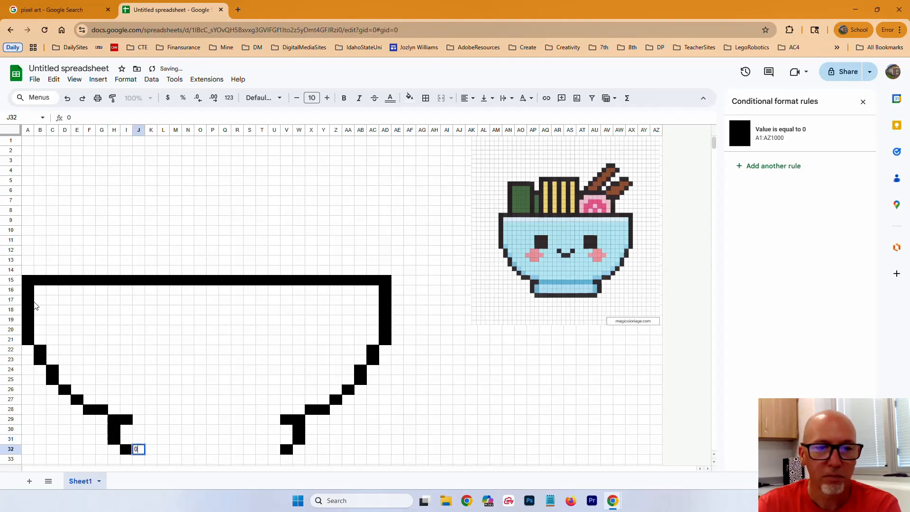
key(Right)
text(0)
key(Right)
key(0)
key(Right)
key(0)
key(Right)
key(0)
key(Right)
key(0)
key(Right)
key(0)
key(Right)
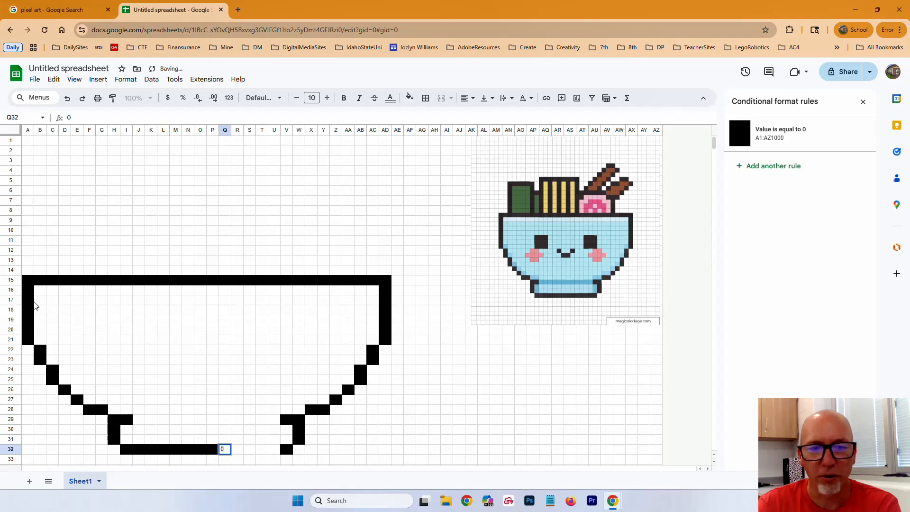
key(0)
key(Right)
key(0)
key(Right)
key(0)
key(Right)
text(0)
key(Right)
key(Right)
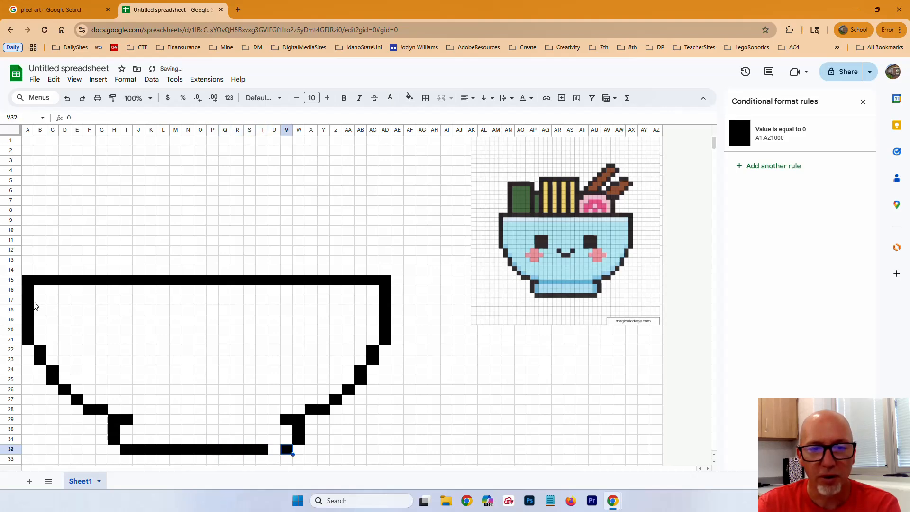
key(Left)
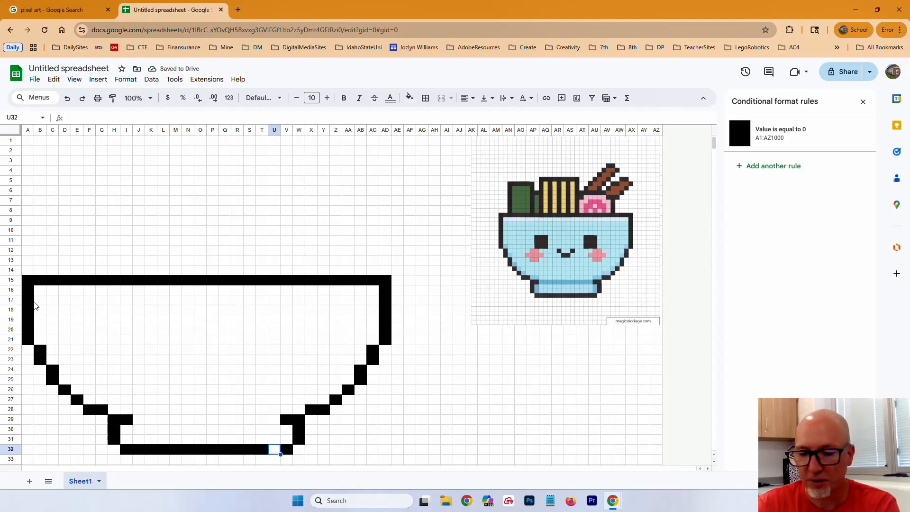
text(0)
key(Return)
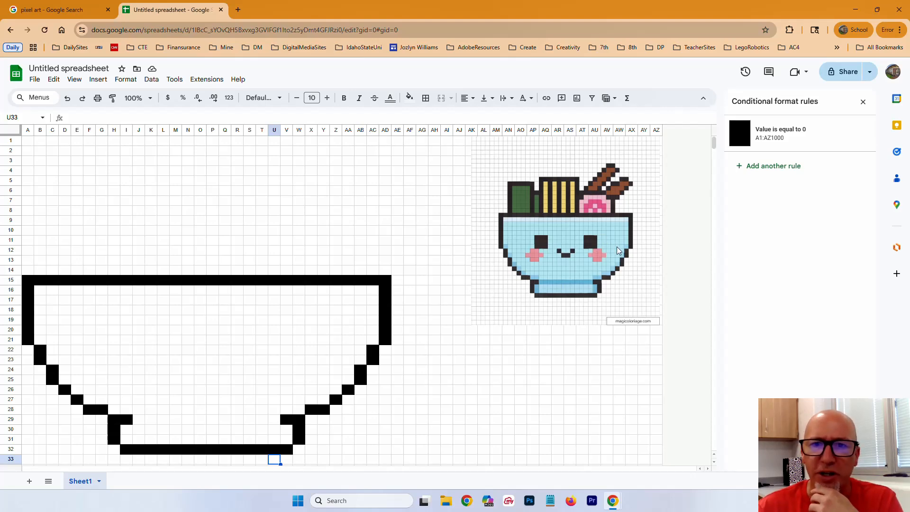
Add a conditional formatting rule for the whole sheet, A1:AZ1000, that applies when a cell is equal to 1.
click(12, 131)
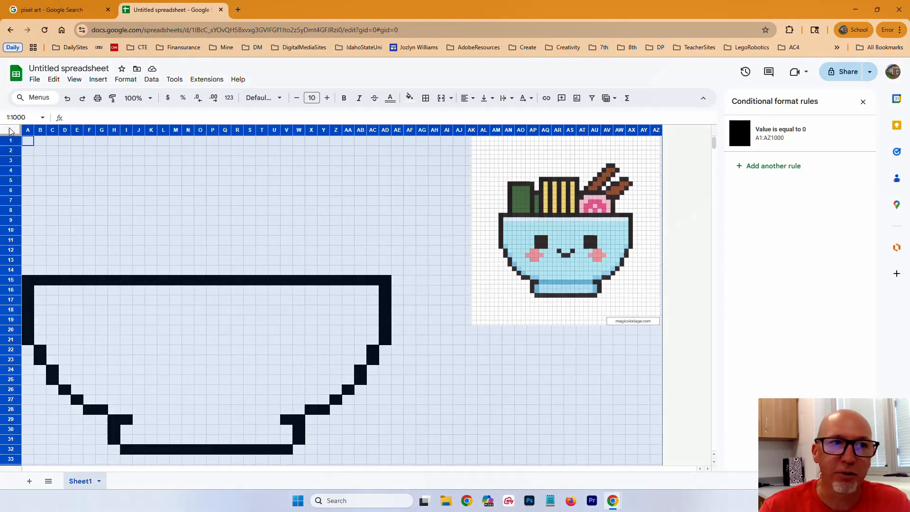
click(771, 167)
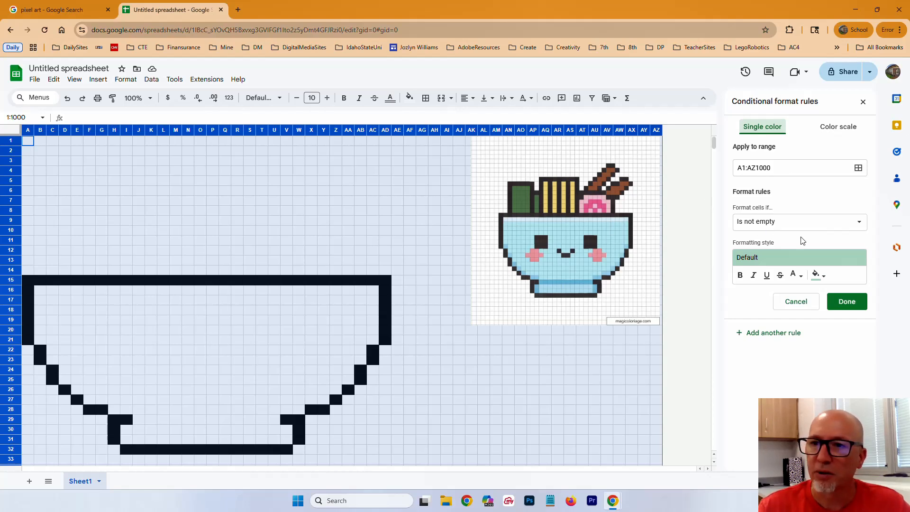
click(784, 227)
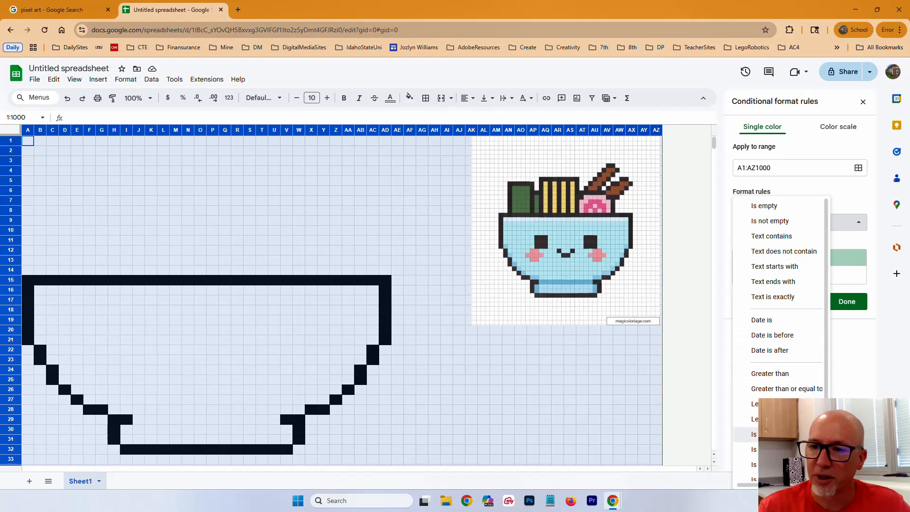
click(755, 434)
click(754, 243)
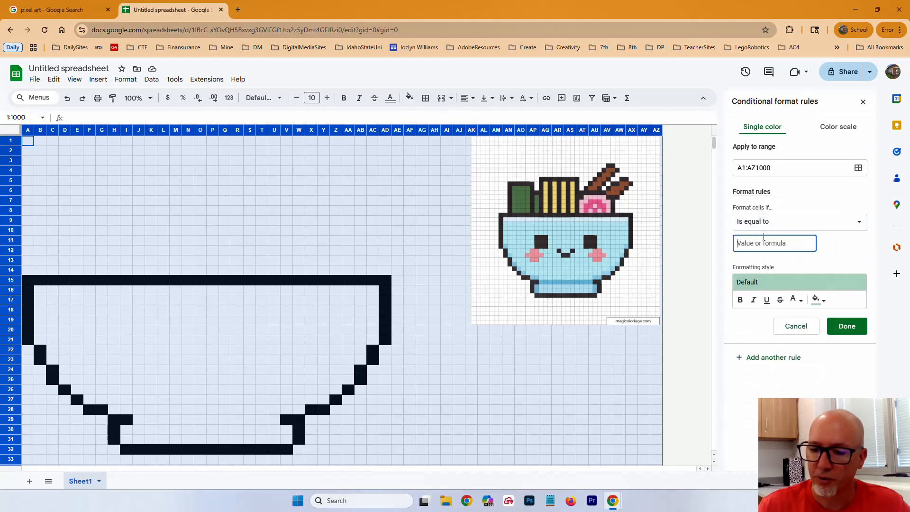
text(1)
Give the rule for value 1 a pale blue fill with black text and save it.
click(824, 302)
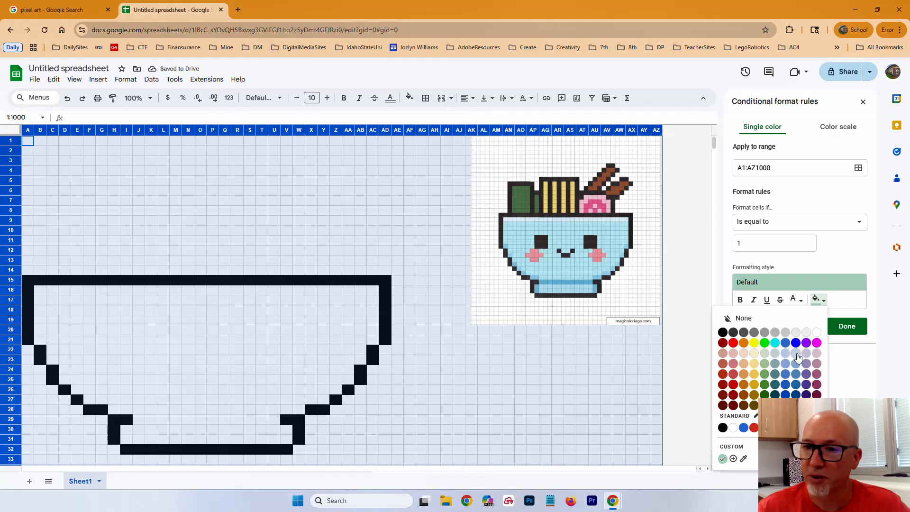
click(798, 357)
click(800, 300)
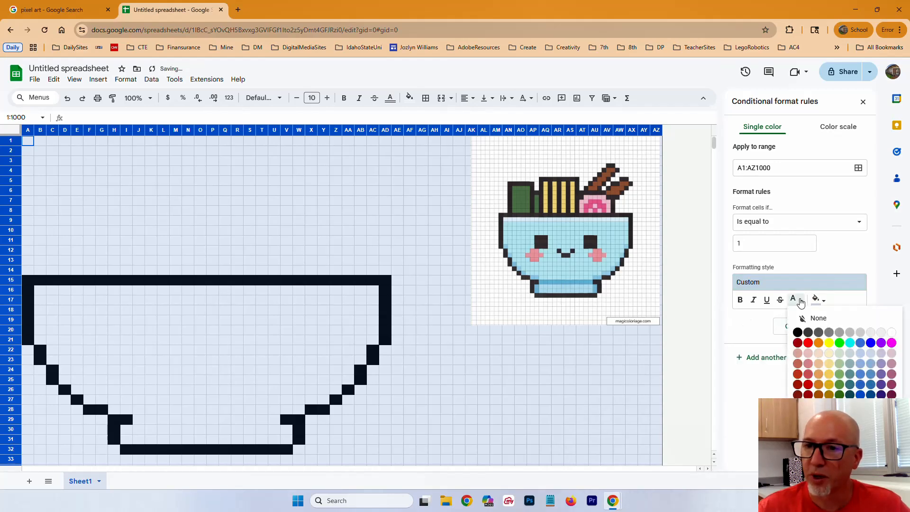
click(869, 354)
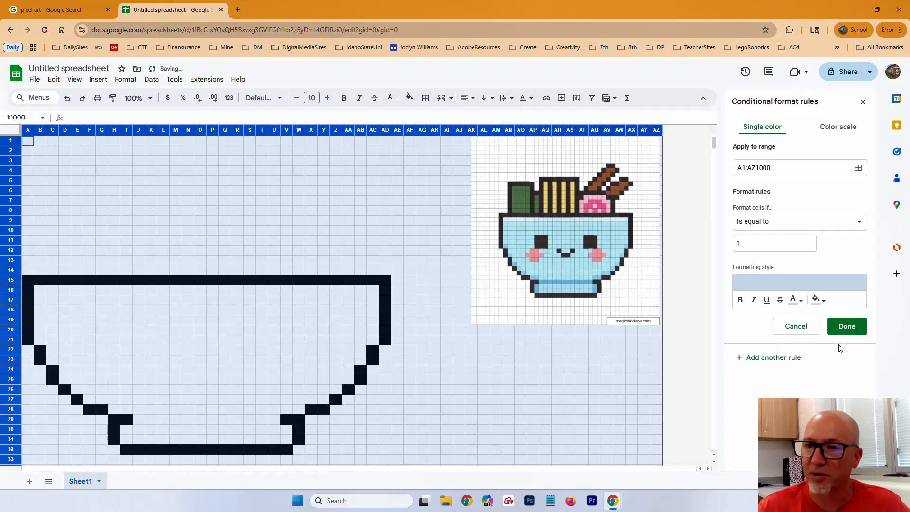
click(800, 303)
click(797, 332)
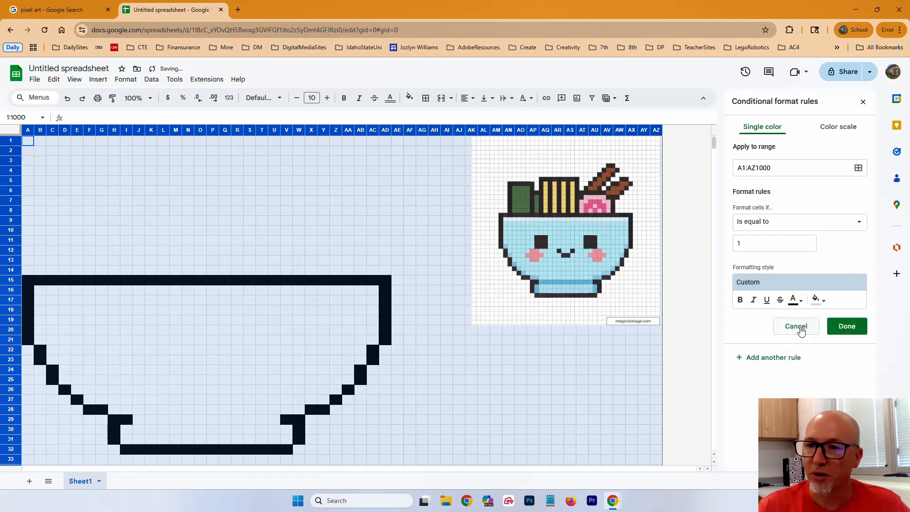
click(846, 324)
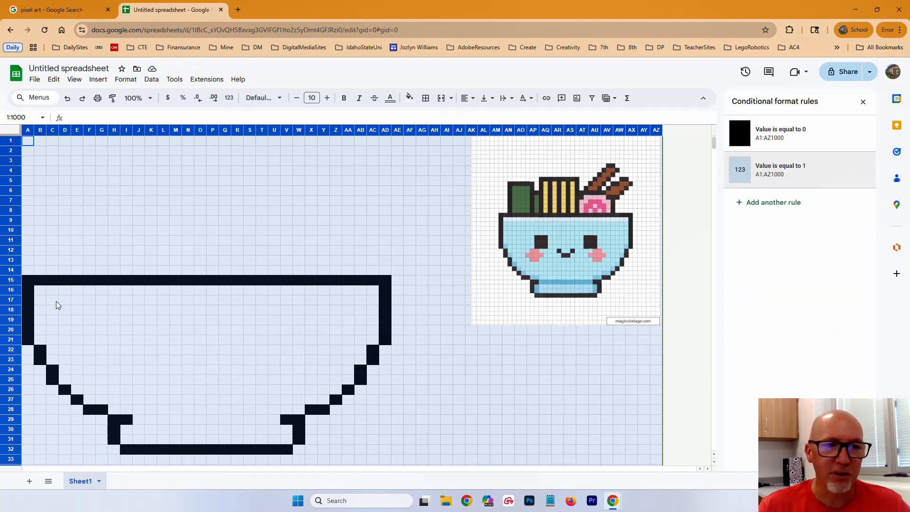
Fill the bowl's top interior row by entering 1 in every cell from B16 to AC16.
click(42, 290)
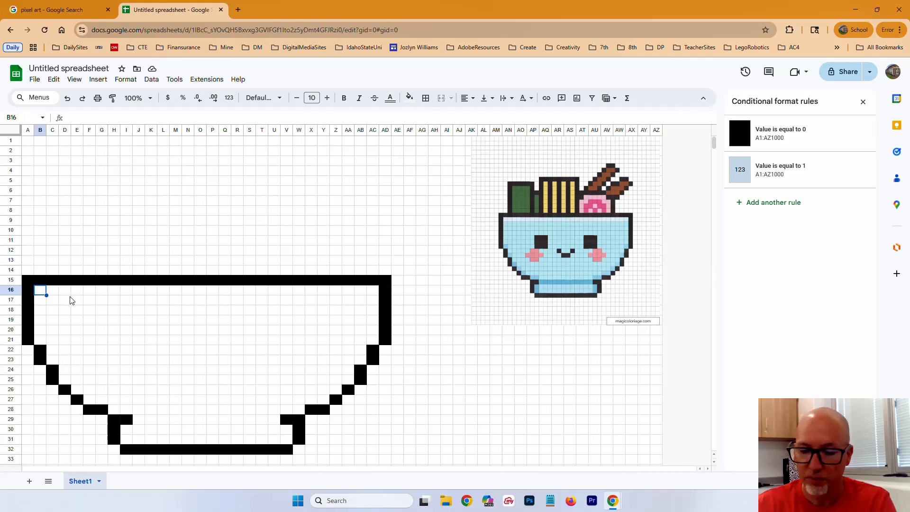
text(1)
key(Tab)
text(1)
key(Tab)
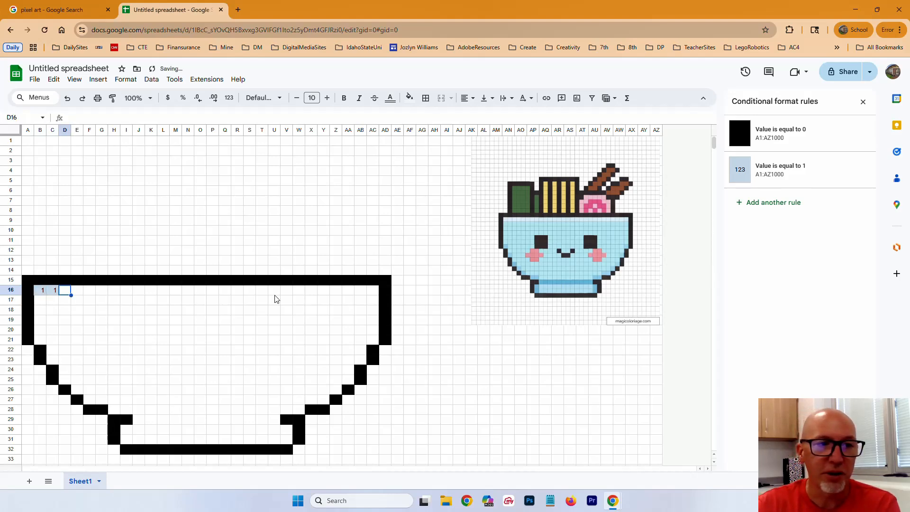
text(1)
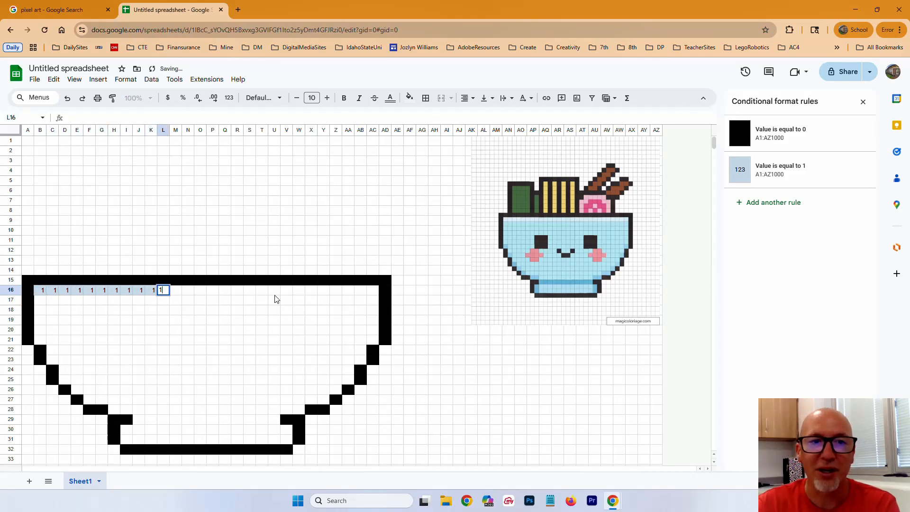
text(	1	1	1	1	1	1	1	1	1	1	1	1	1	1	1	1)
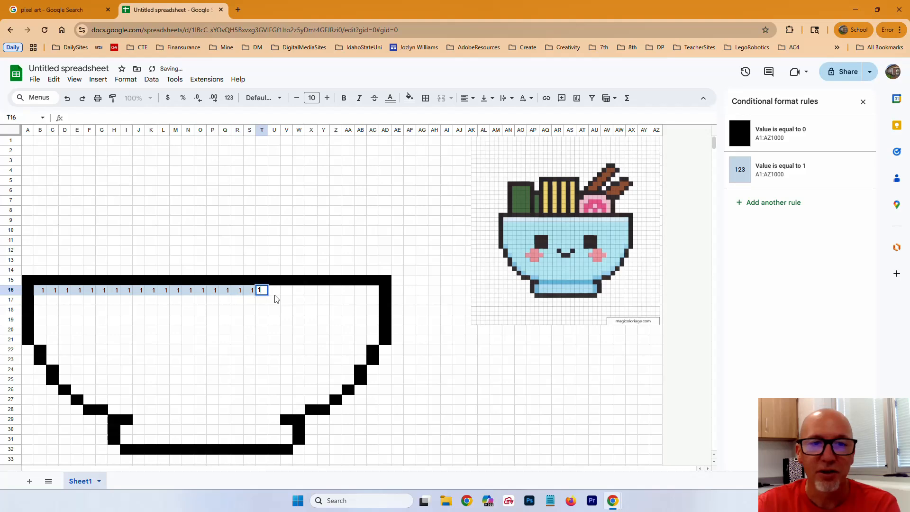
text(	1)
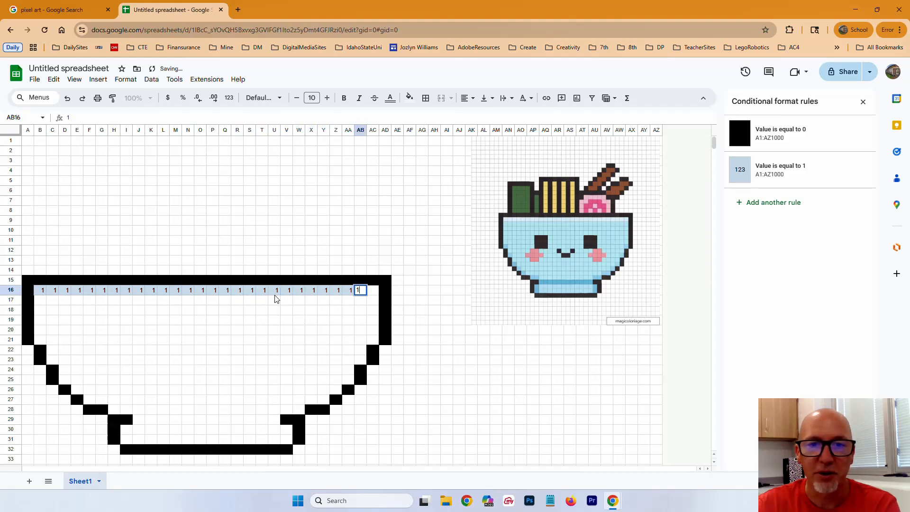
text(	1	1	1	1	1	1	11)
key(Tab)
key(shift+Tab)
text(1)
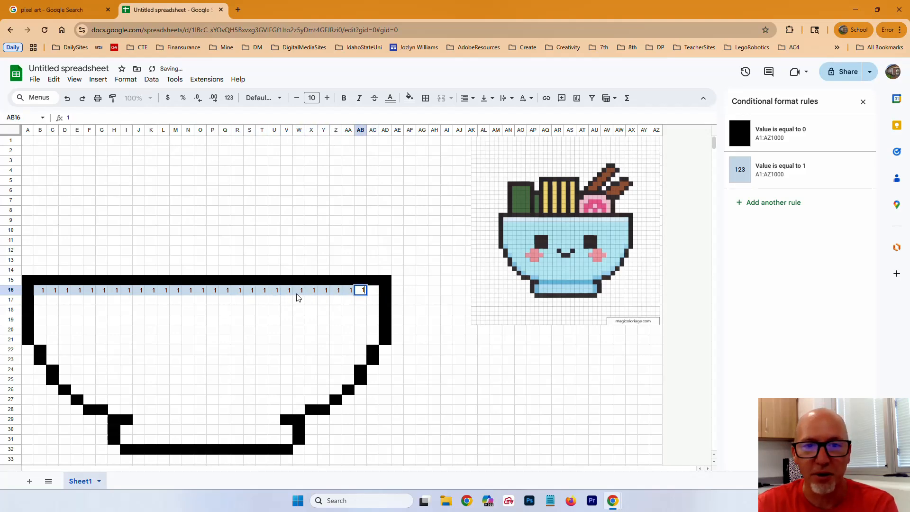
key(Tab)
text(1)
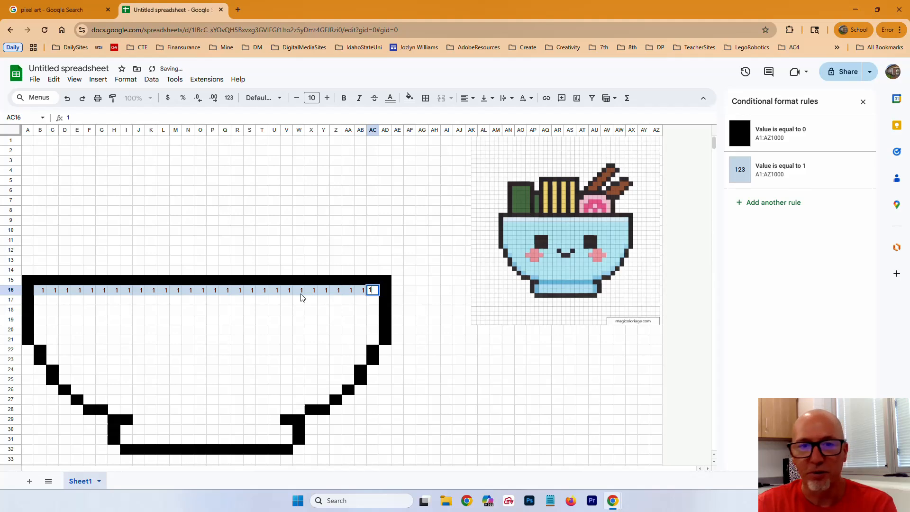
key(Return)
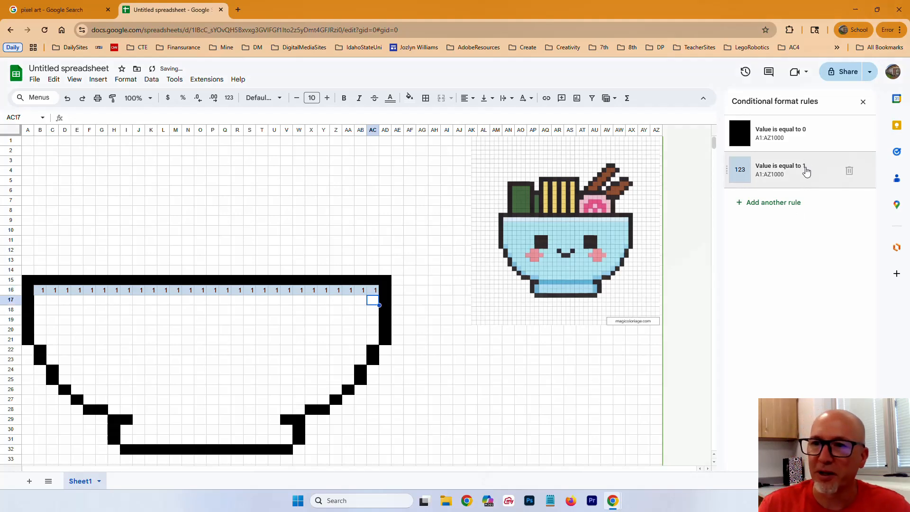
Change the text colour of the rule for value 1 to the same pale blue as its fill and save the rule.
click(778, 171)
click(798, 301)
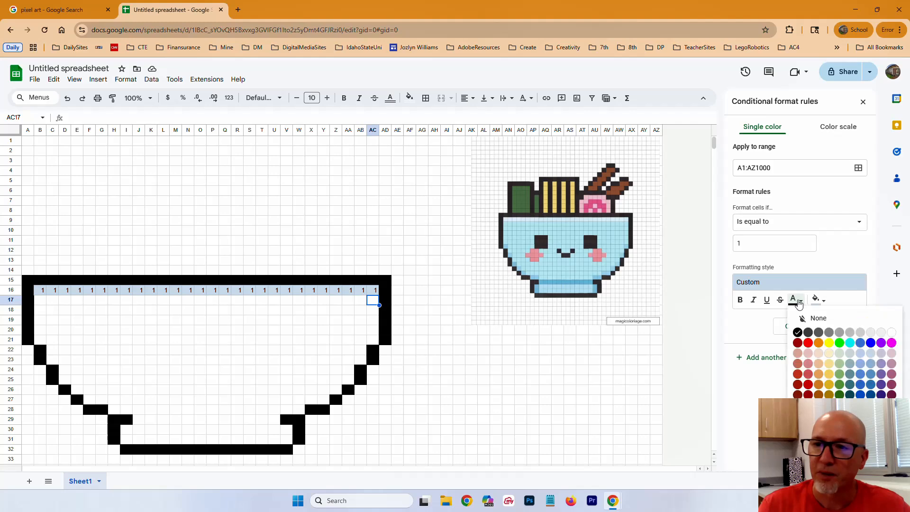
click(871, 355)
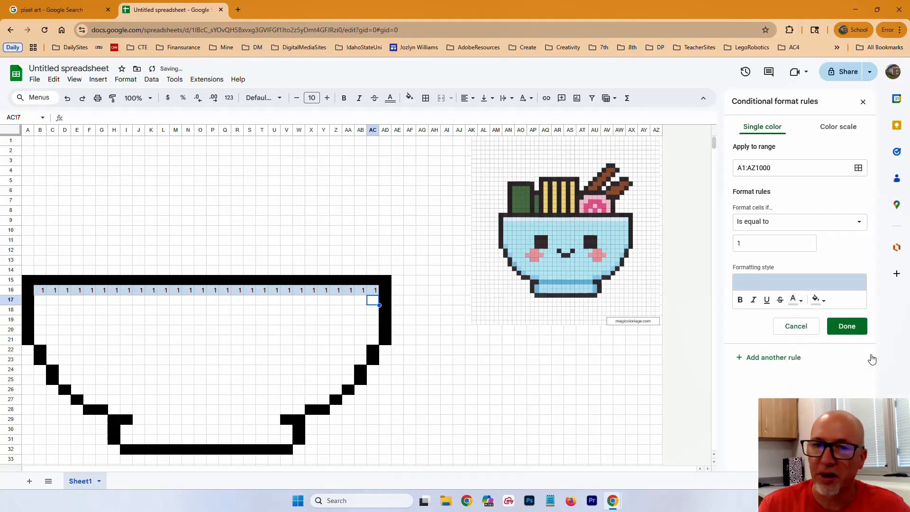
click(846, 327)
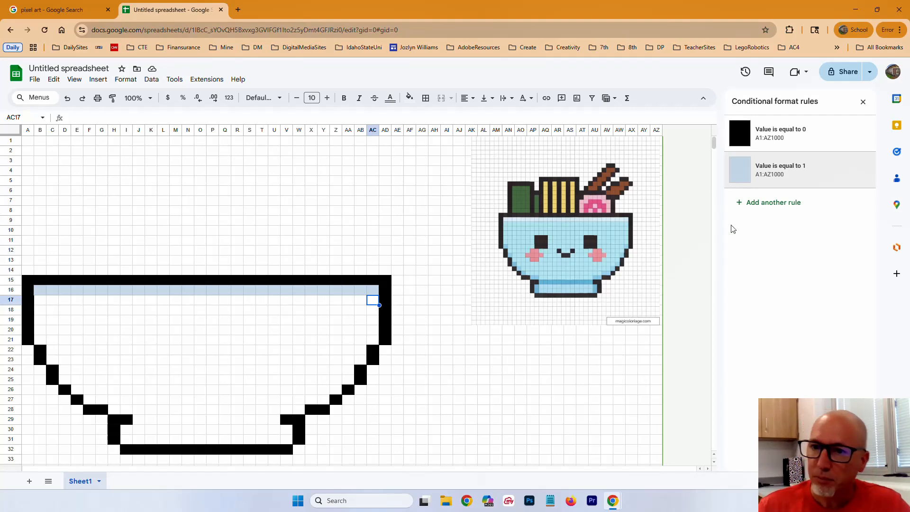
Add a conditional formatting rule for the whole sheet, A1:AZ1000, that applies when a cell is equal to 2.
click(770, 209)
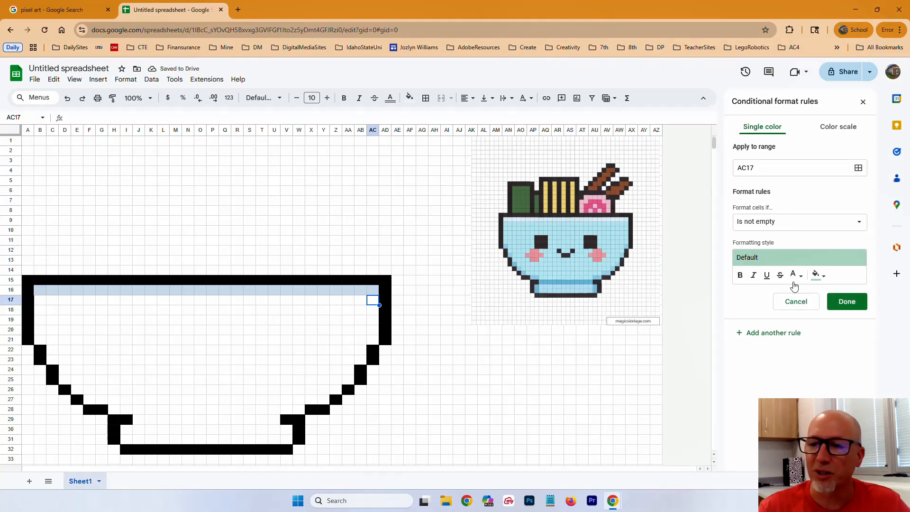
click(796, 302)
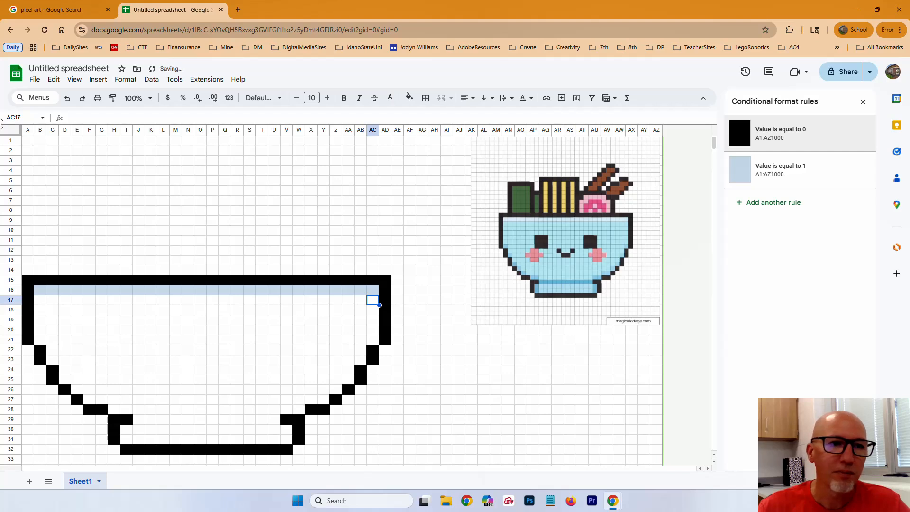
click(13, 132)
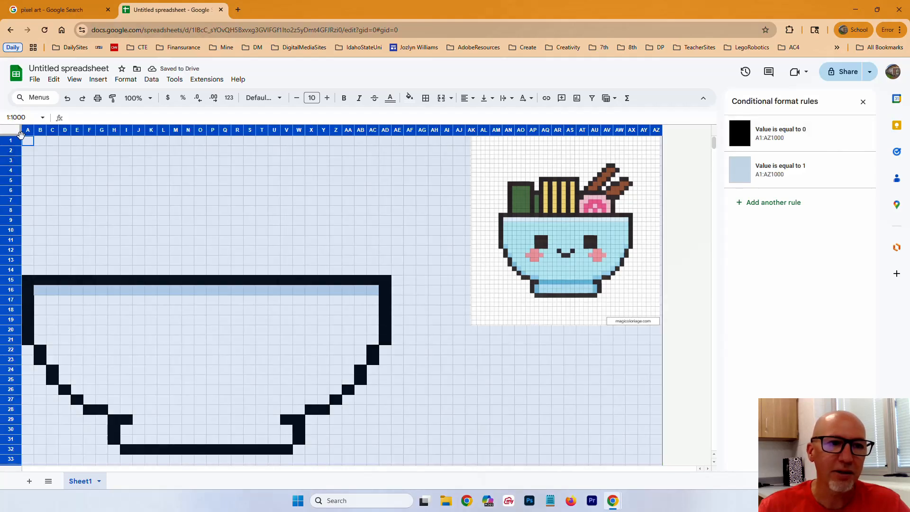
click(763, 202)
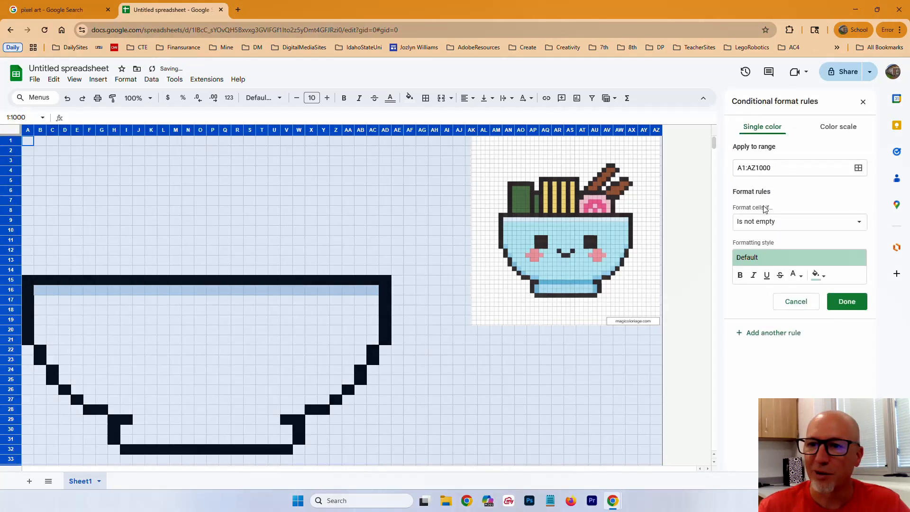
click(778, 226)
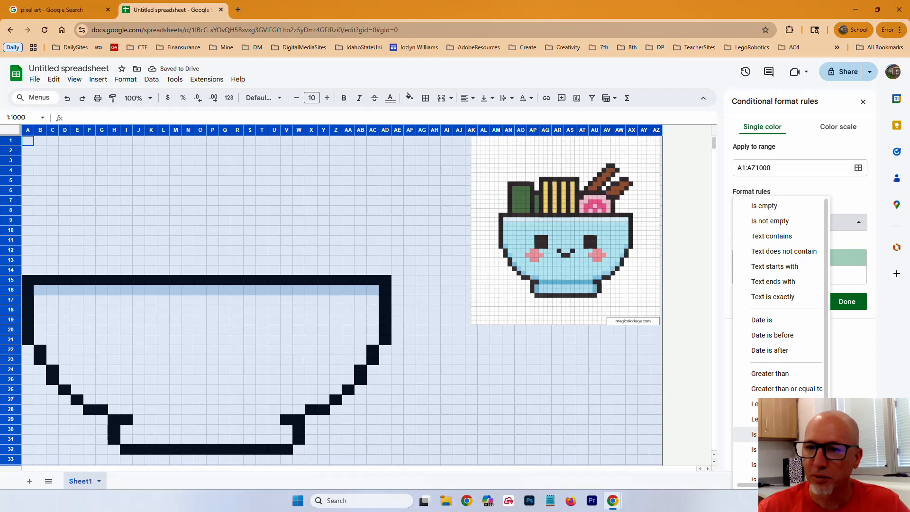
click(777, 434)
click(774, 244)
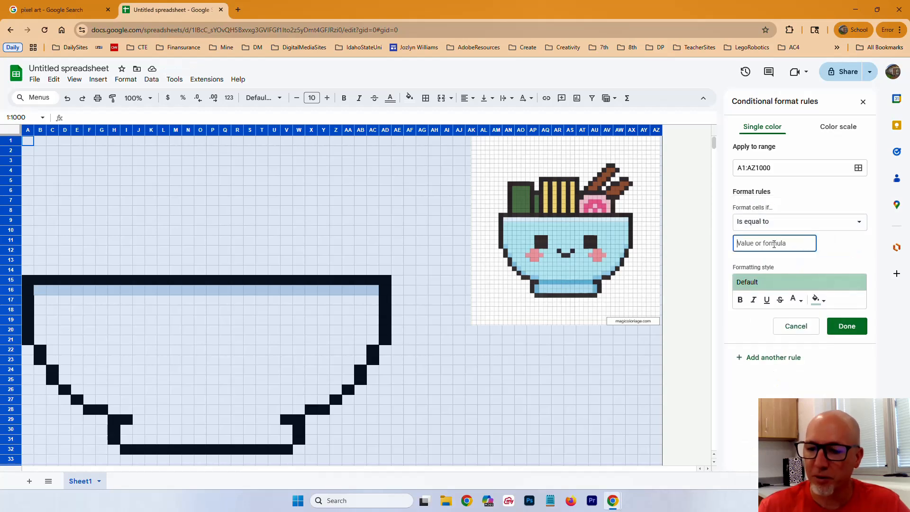
text(2)
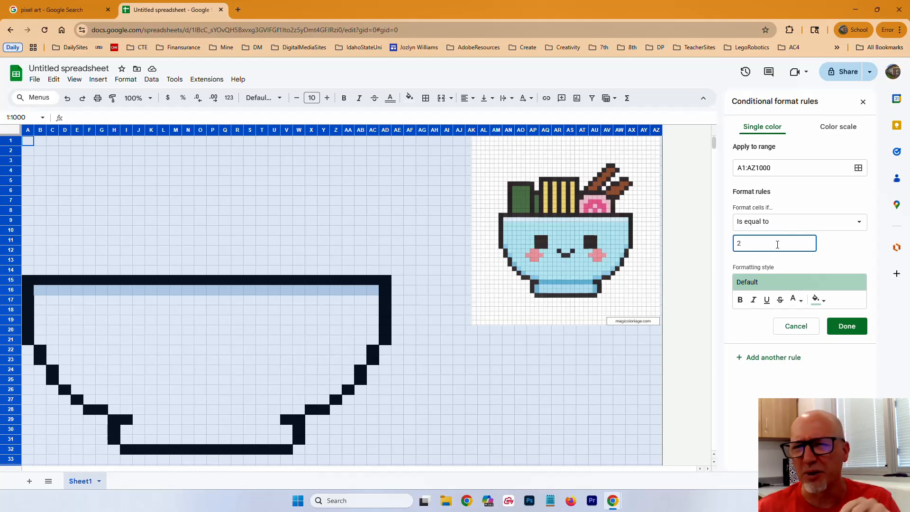
Give the rule for value 2 a light blue 1 fill with matching text colour and save it.
click(823, 300)
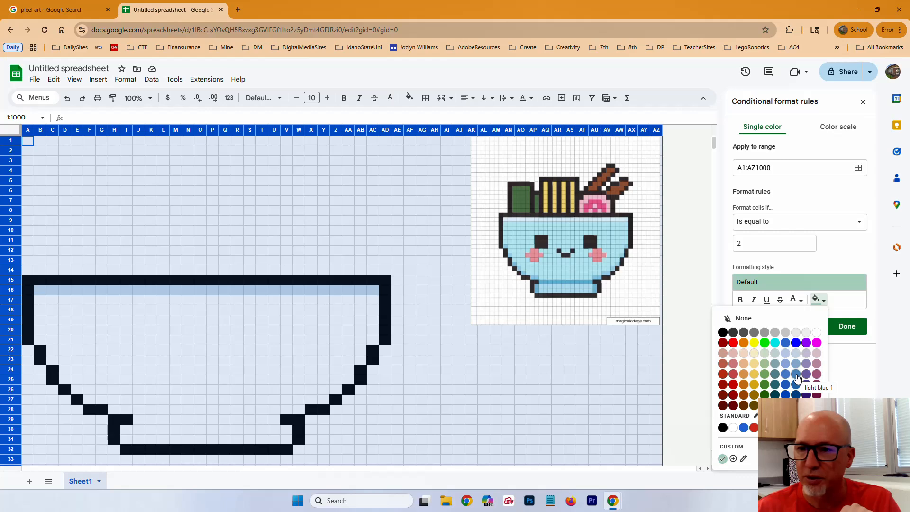
click(796, 377)
click(798, 303)
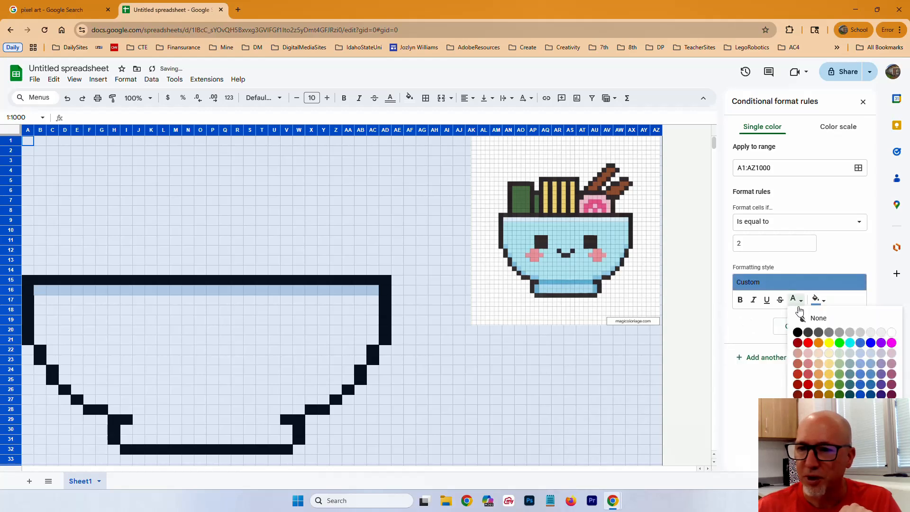
click(871, 377)
click(846, 326)
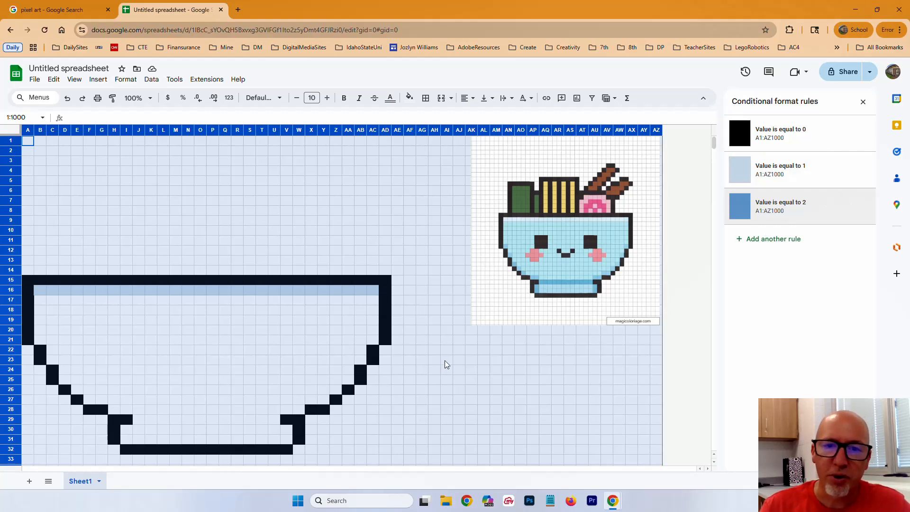
Add a conditional formatting rule for cell AH22 only that applies when the cell is equal to 3.
click(434, 350)
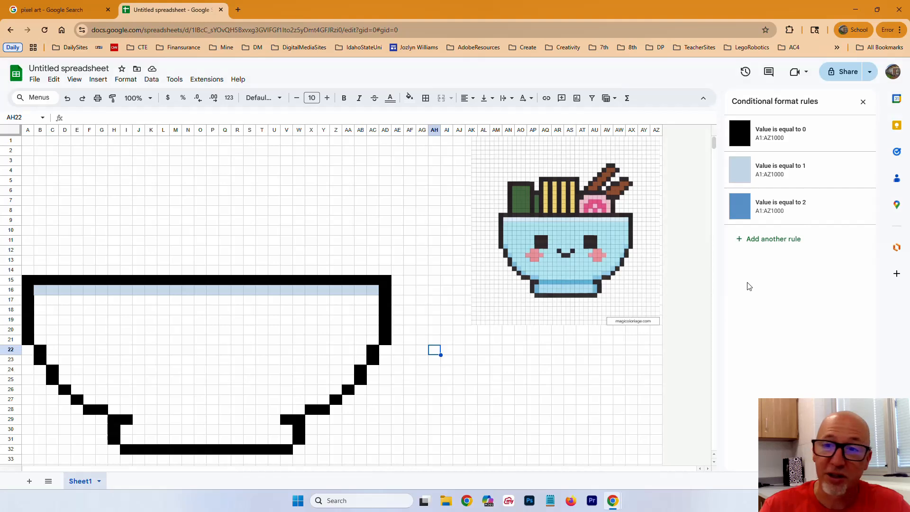
click(769, 239)
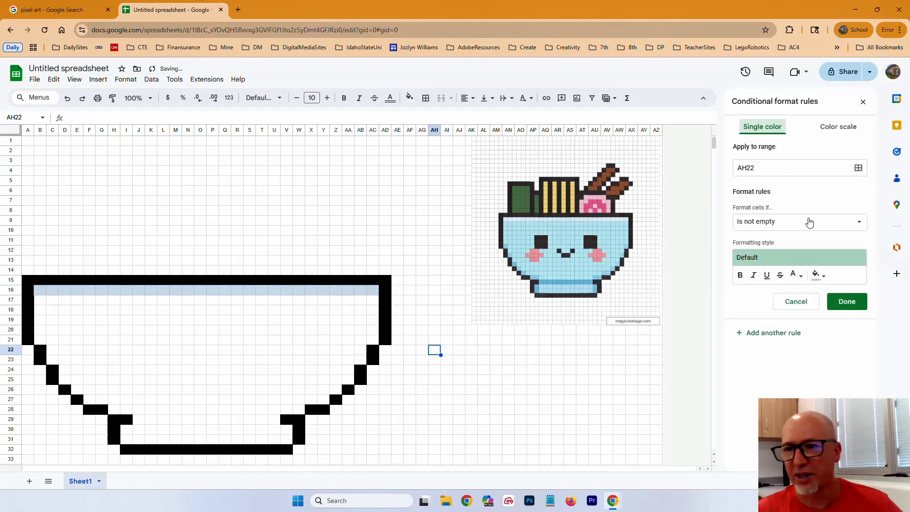
click(771, 221)
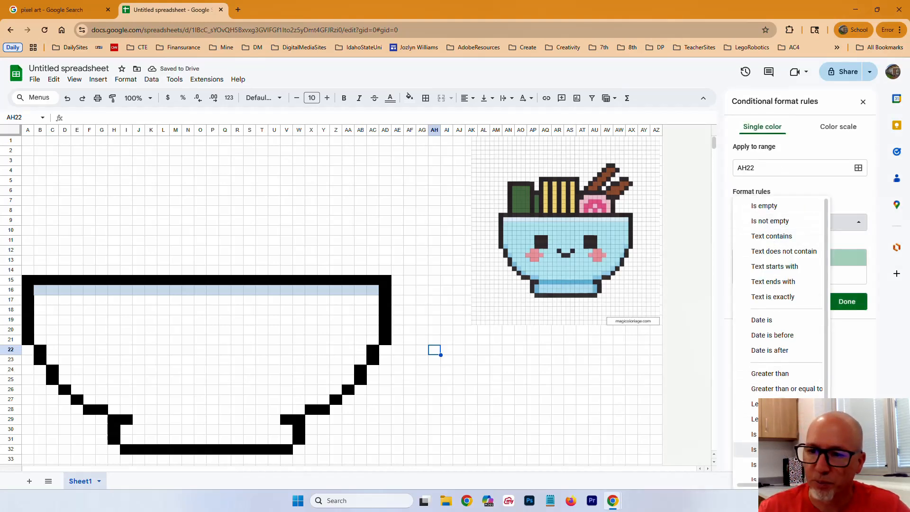
click(782, 434)
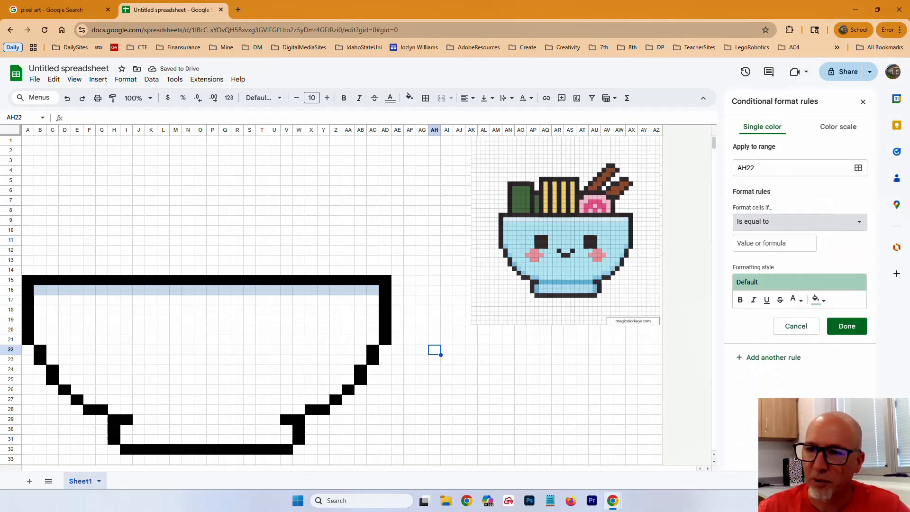
click(781, 242)
text(3)
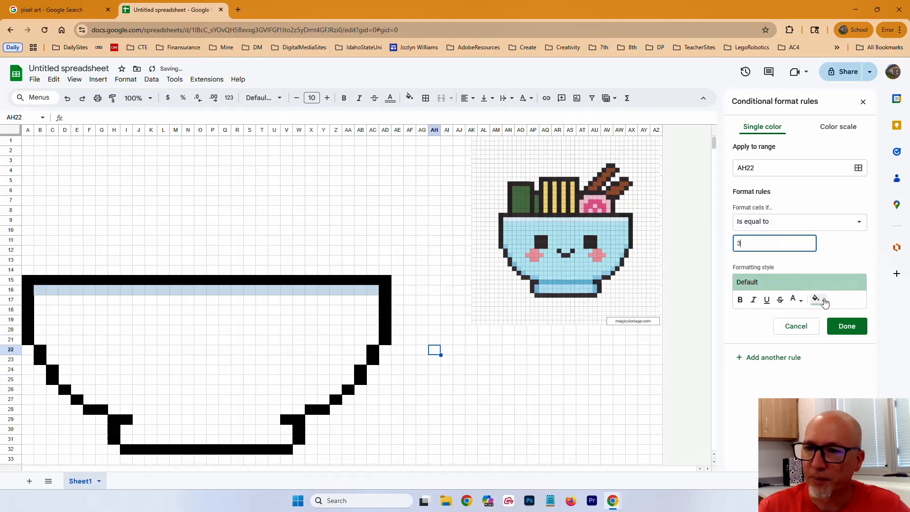
Match the text colour of the AH22 rule to its default pale green fill and save the rule.
click(796, 299)
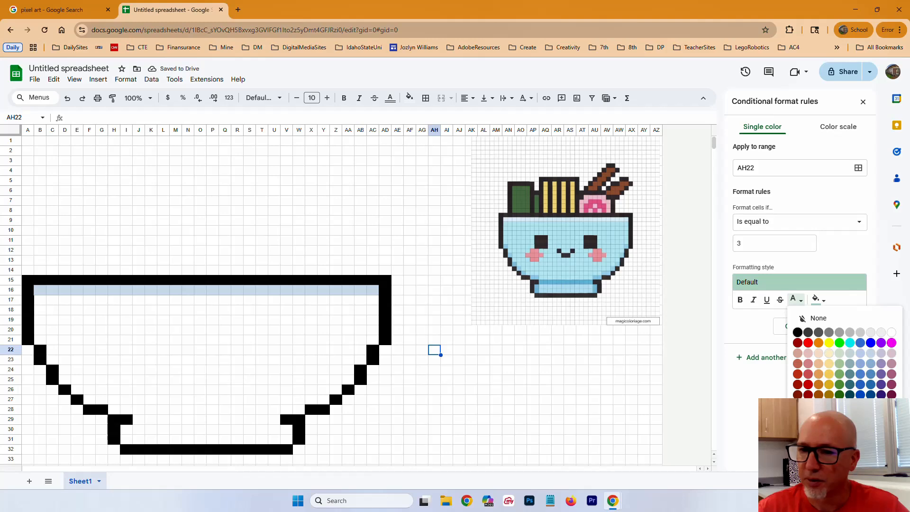
click(798, 448)
click(848, 327)
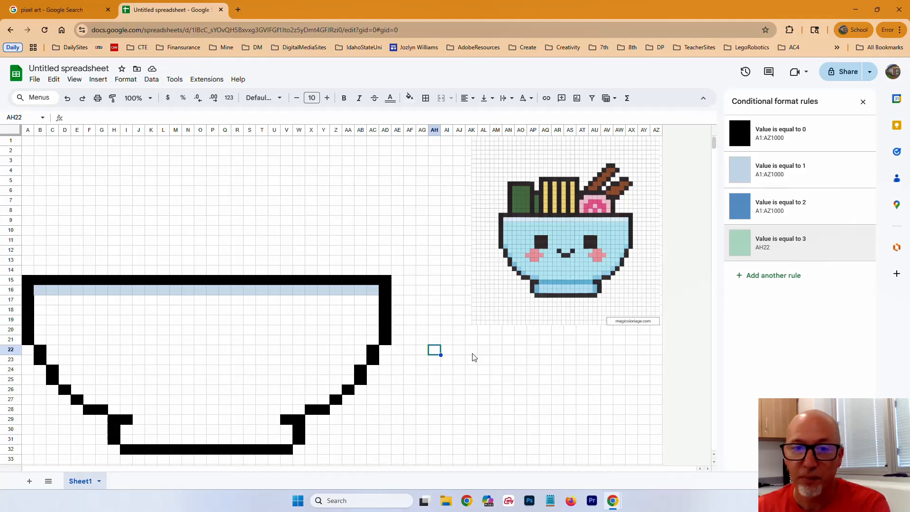
key(Return)
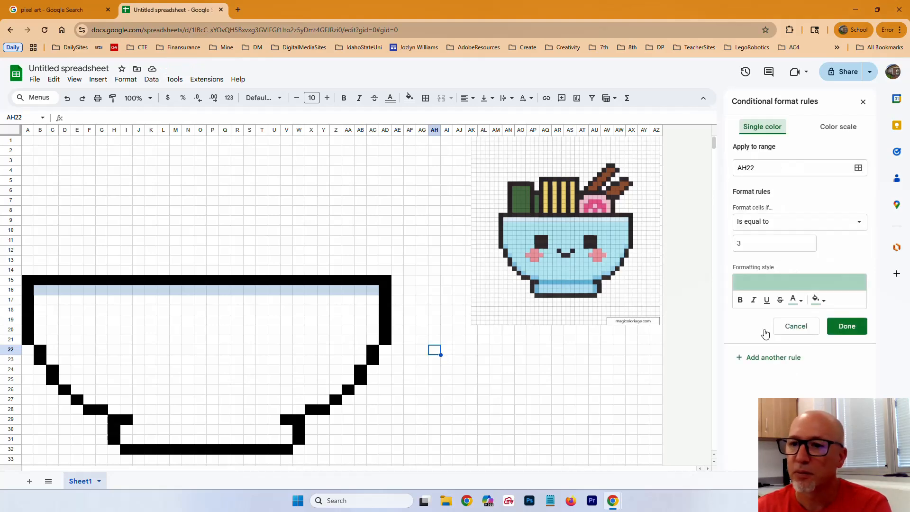
click(792, 328)
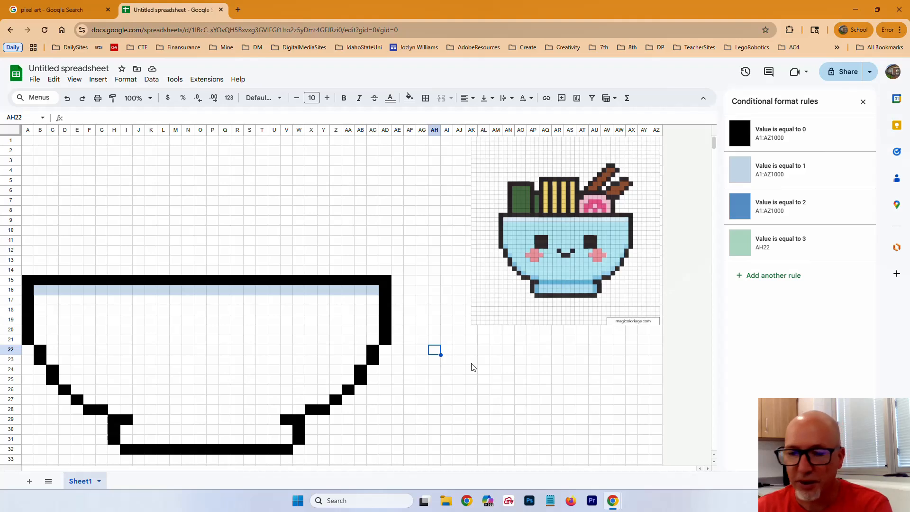
Test the single-cell rule by entering 3 in every cell from AH22 to AN22.
text(3)
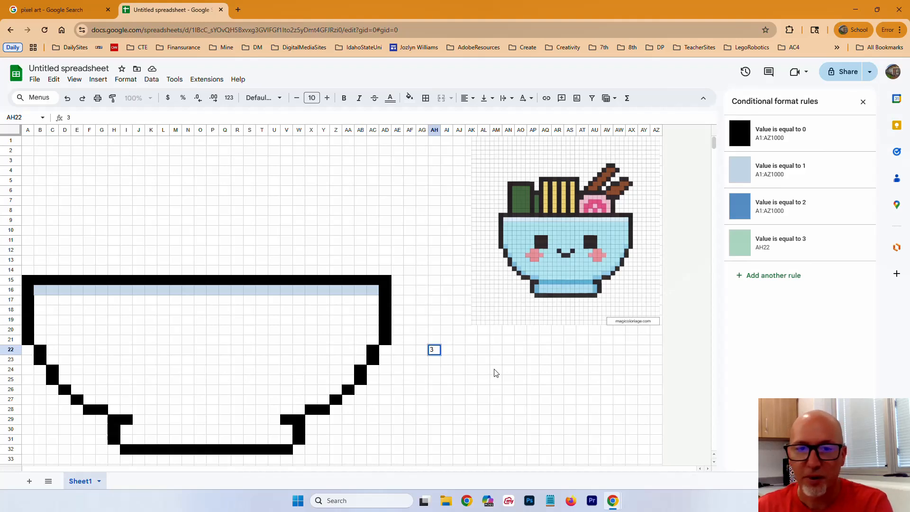
key(Tab)
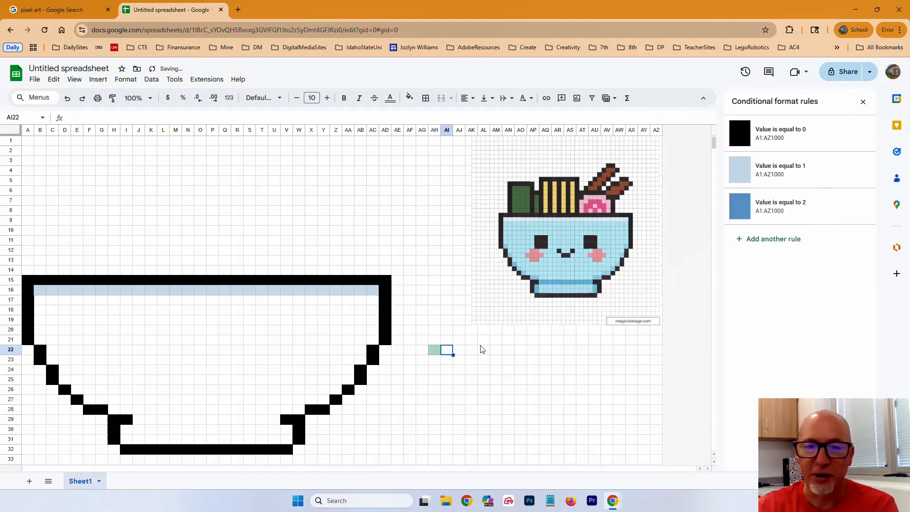
text(303)
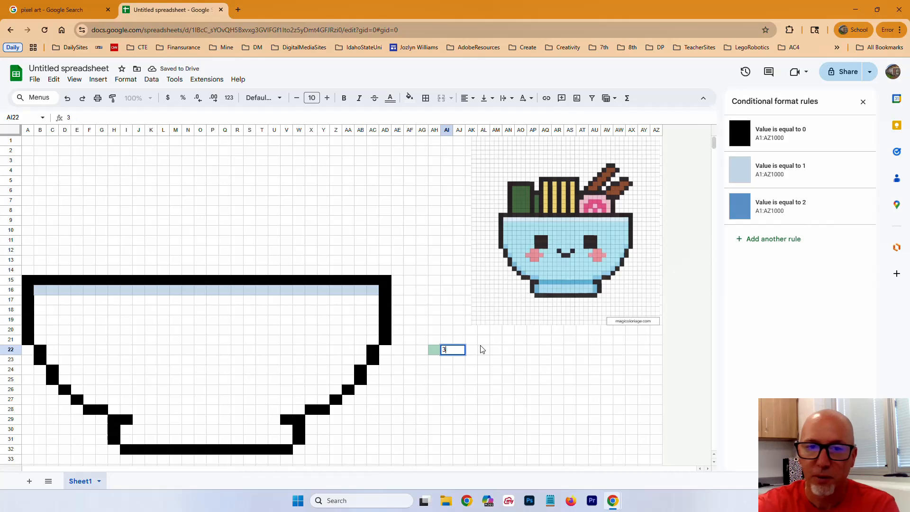
key(Tab)
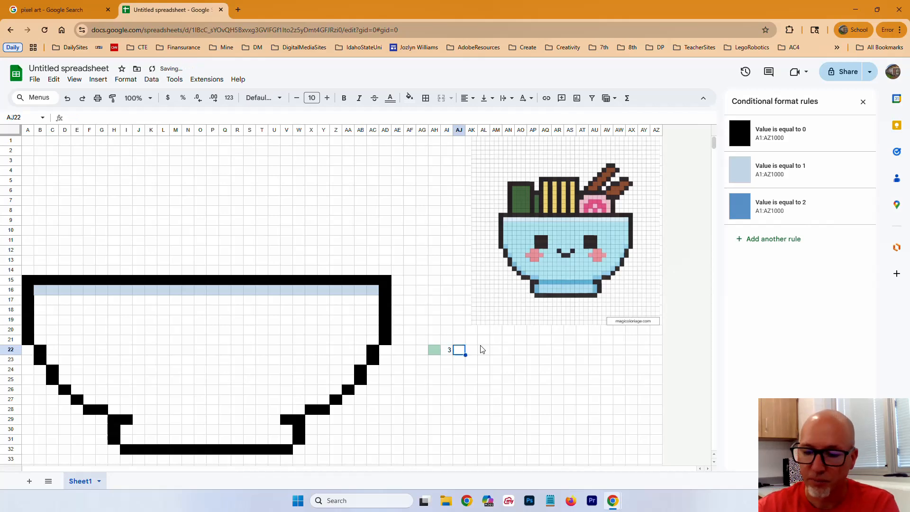
text(3	3	3	3	3)
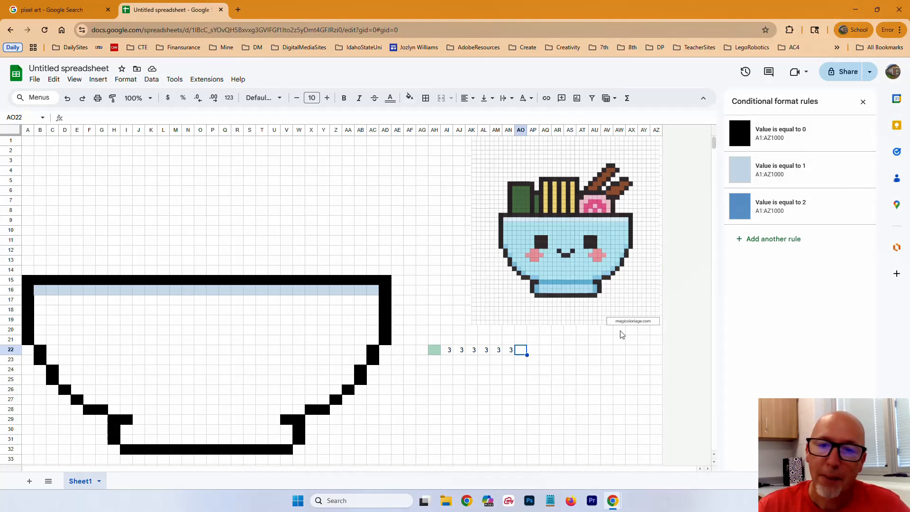
Delete the conditional formatting rule on AH22 and clear the test values from AH22 to AN22.
click(435, 352)
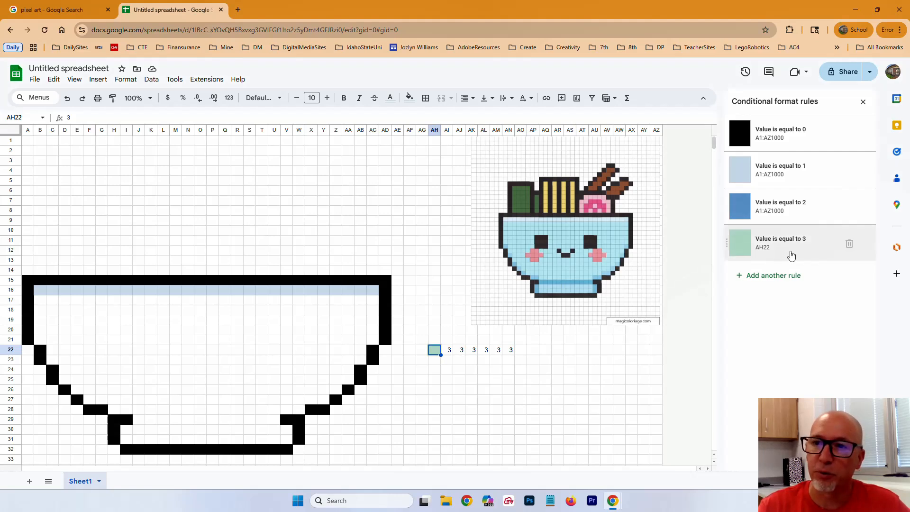
click(849, 243)
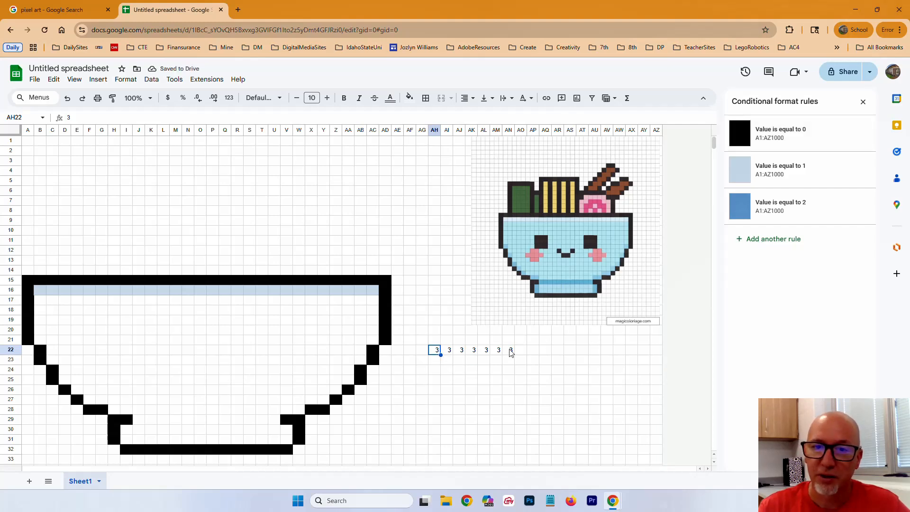
drag(511, 351, 433, 351)
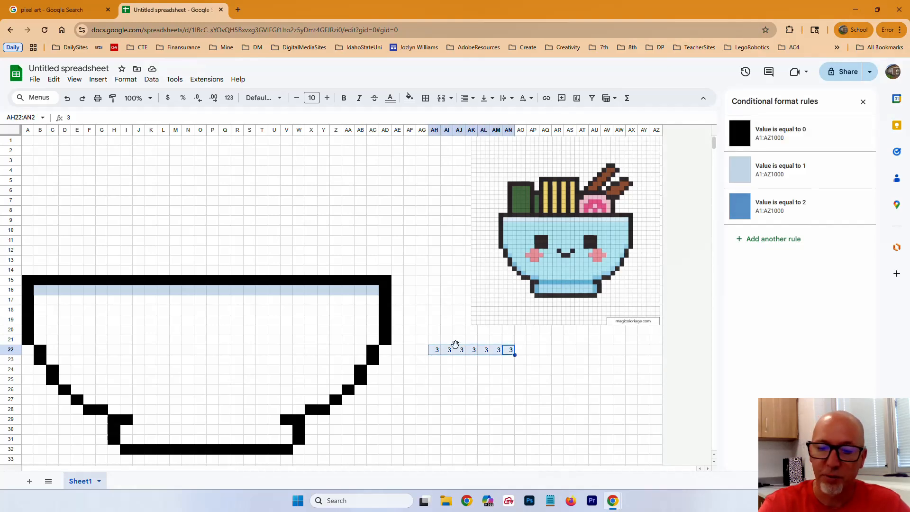
key(Delete)
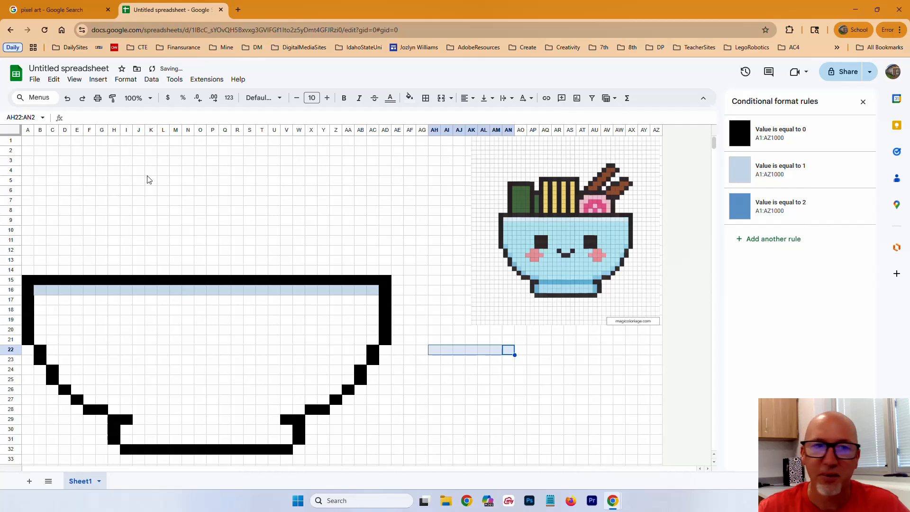
Add a conditional formatting rule for the whole sheet, A1:AZ1000, that applies when a cell is equal to 3.
click(7, 132)
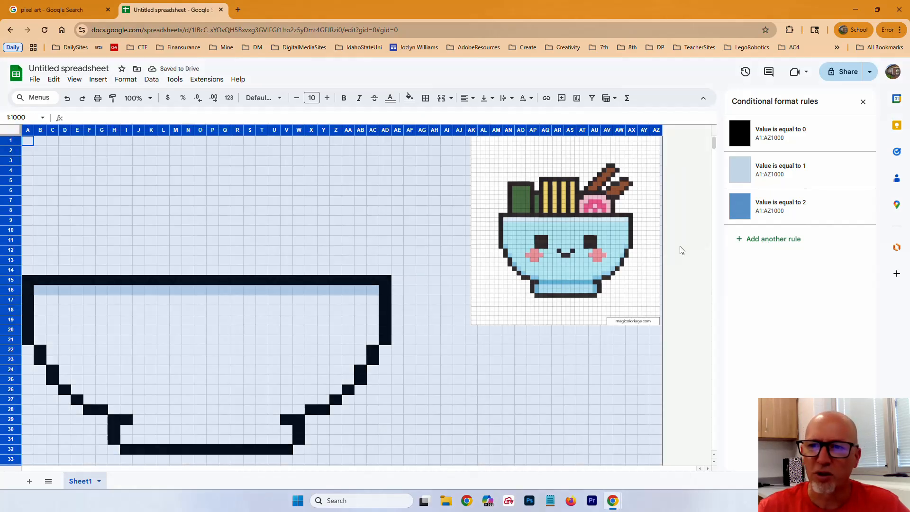
click(760, 243)
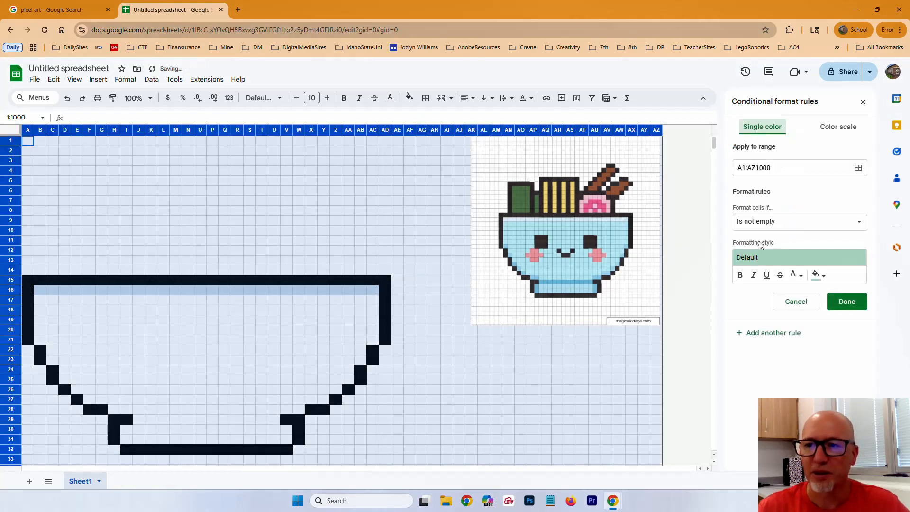
click(775, 223)
click(763, 434)
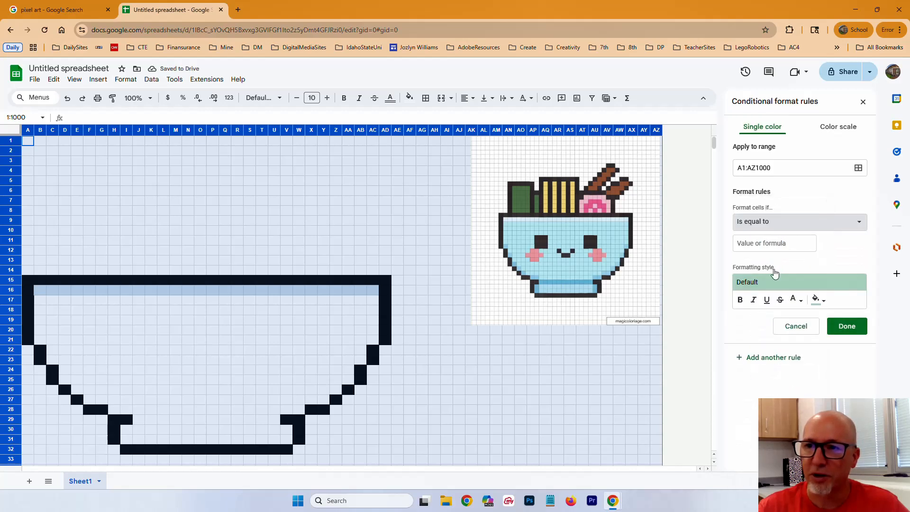
click(779, 245)
text(3)
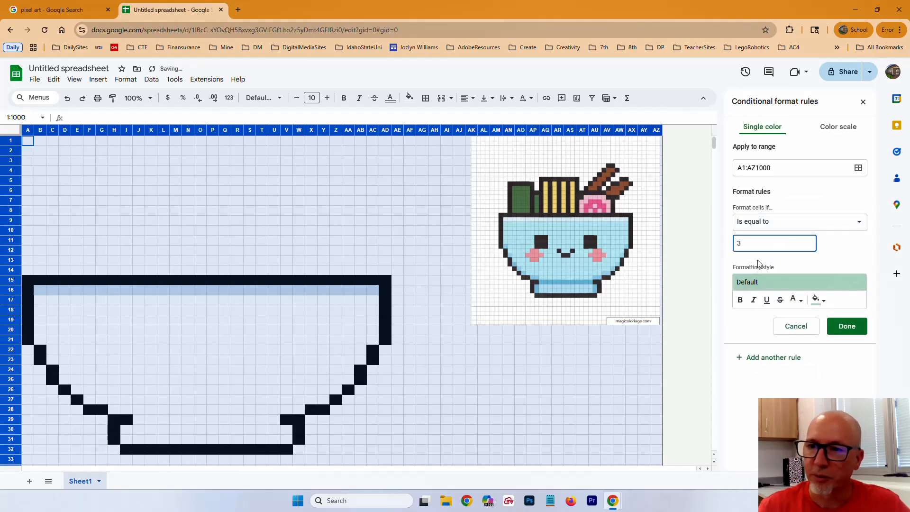
Give the equal-to-3 rule a medium cornflower blue fill with matching text colour and save the rule.
click(825, 300)
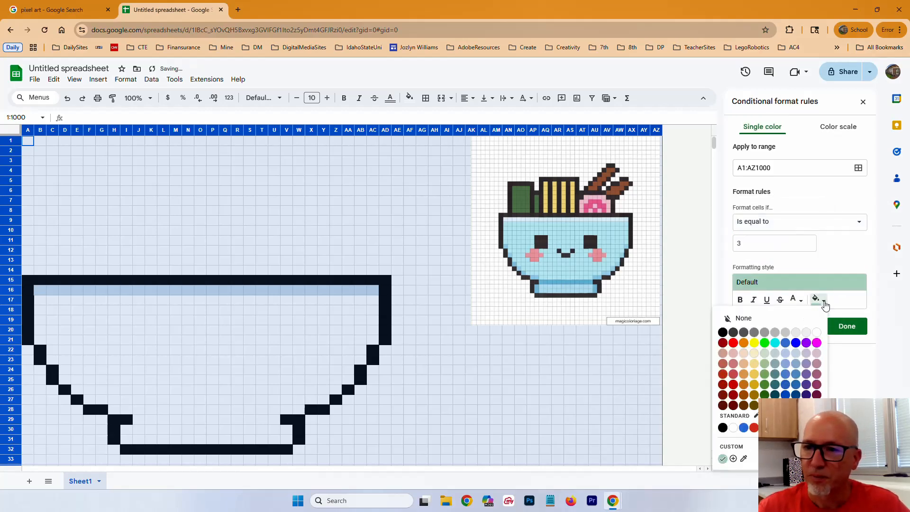
click(785, 375)
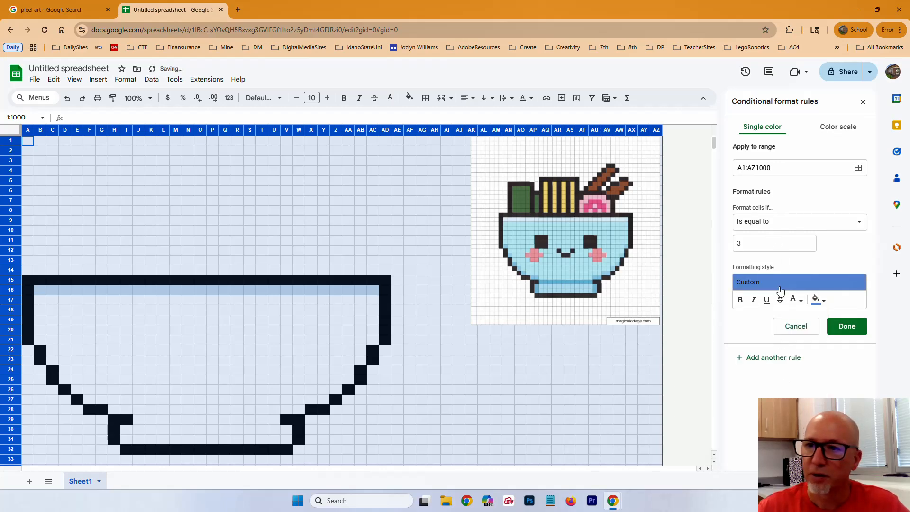
click(796, 299)
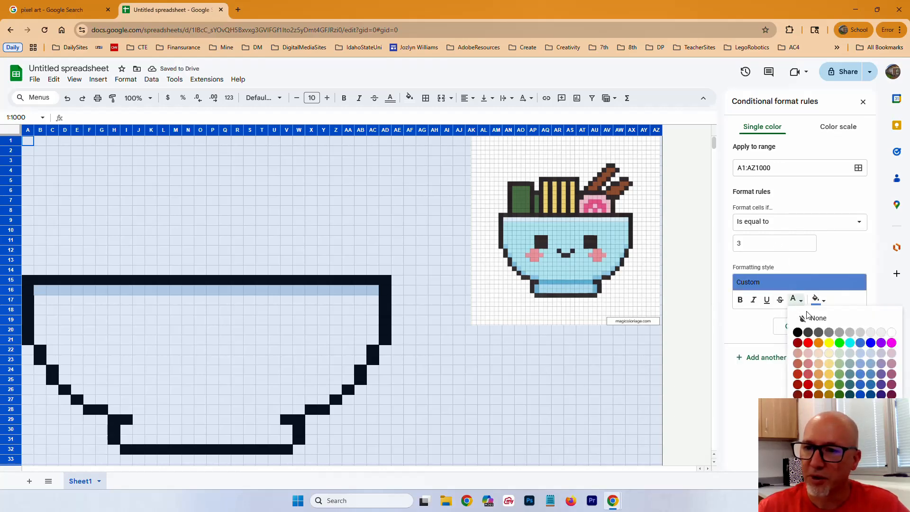
click(860, 377)
click(847, 327)
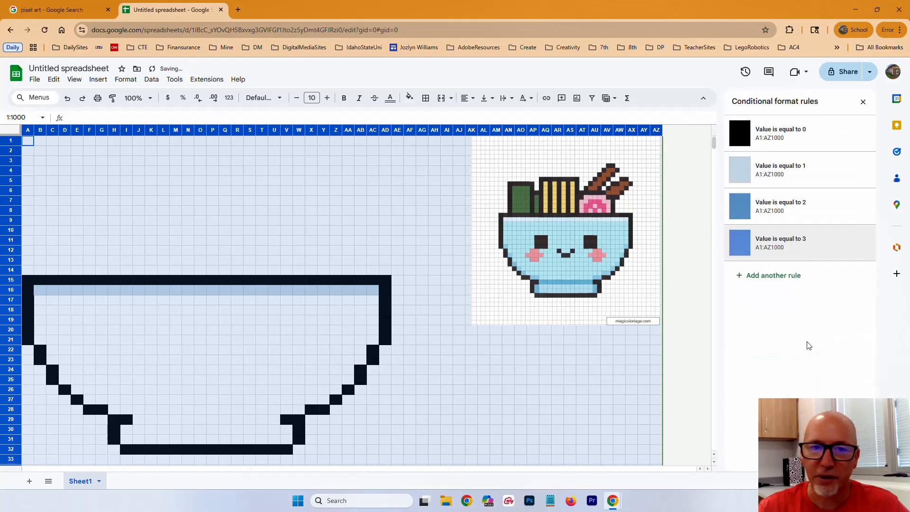
Fill row 17 inside the bowl outline by entering 3 in every cell from AC17 across to B17.
click(373, 303)
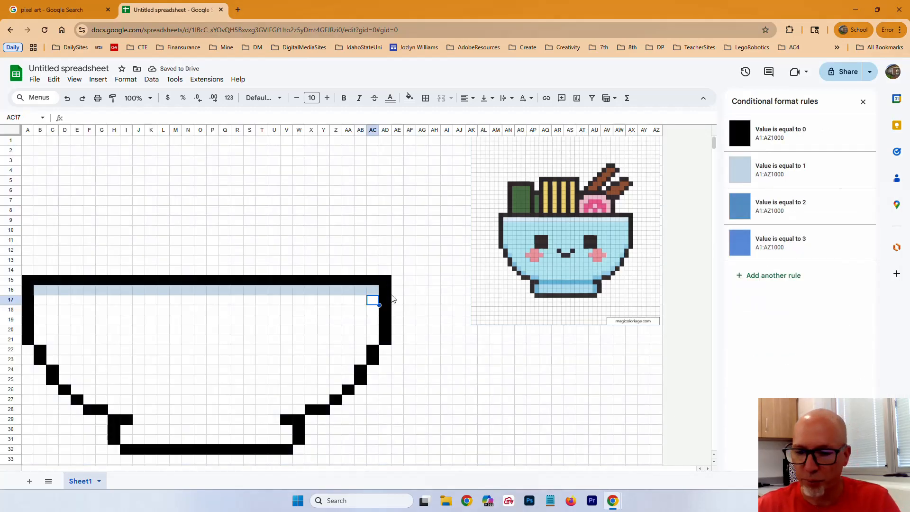
text(3)
key(Left)
text(3)
key(Left)
text(3)
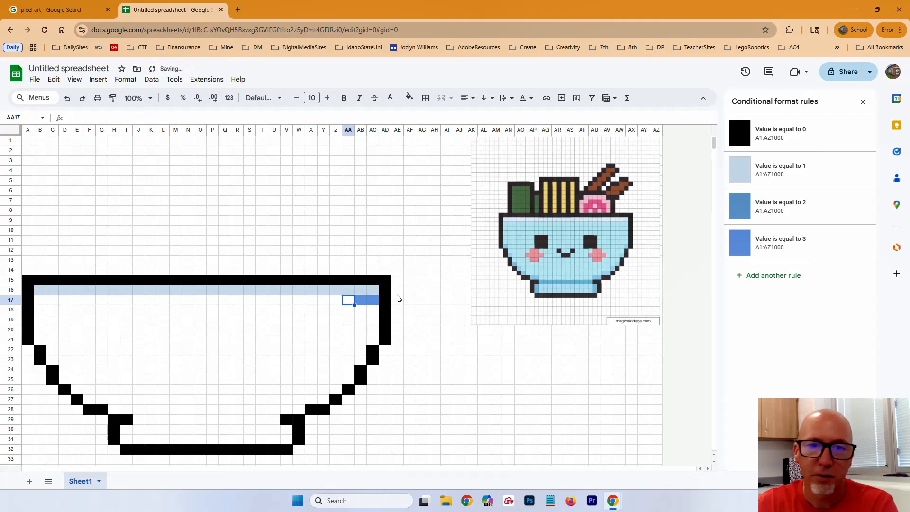
key(Left)
text(3)
key(Left)
key(Left)
key(3)
key(Left)
key(3)
key(Left)
key(3)
key(Left)
key(3)
key(Left)
key(3)
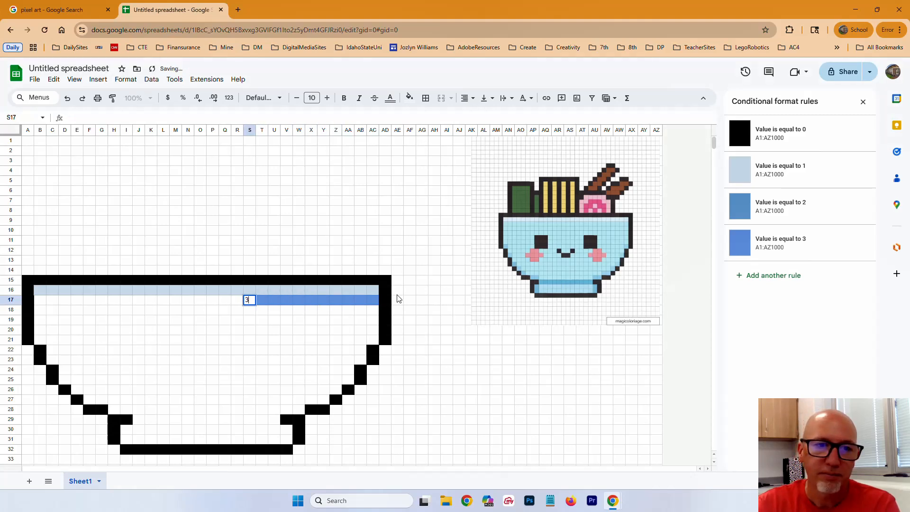
key(Left)
key(3)
key(Left)
key(3)
key(Left)
key(3)
key(Left)
key(3)
key(Left)
key(3)
key(Left)
key(3)
key(Left)
key(3)
key(Left)
key(3)
key(Left)
key(3)
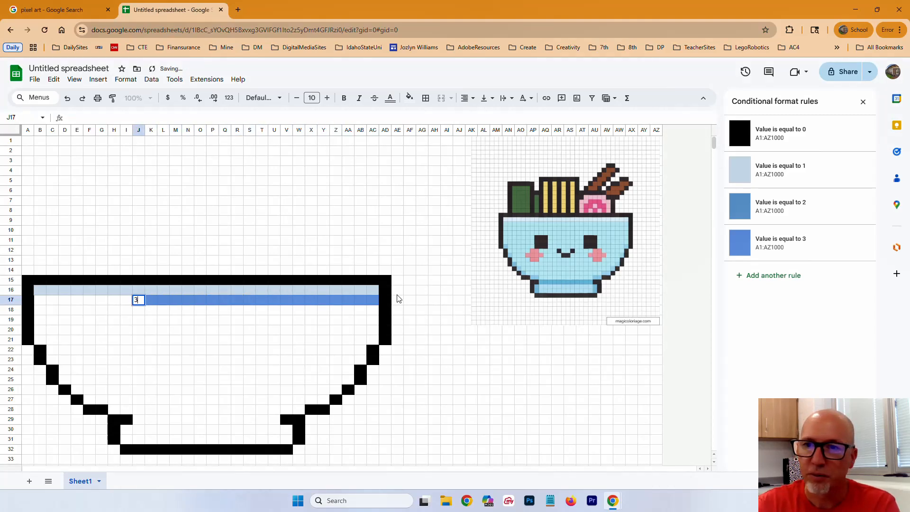
key(Left)
key(3)
key(Left)
key(3)
key(Left)
key(3)
key(Left)
key(3)
key(Left)
key(3)
key(Left)
key(3)
key(Left)
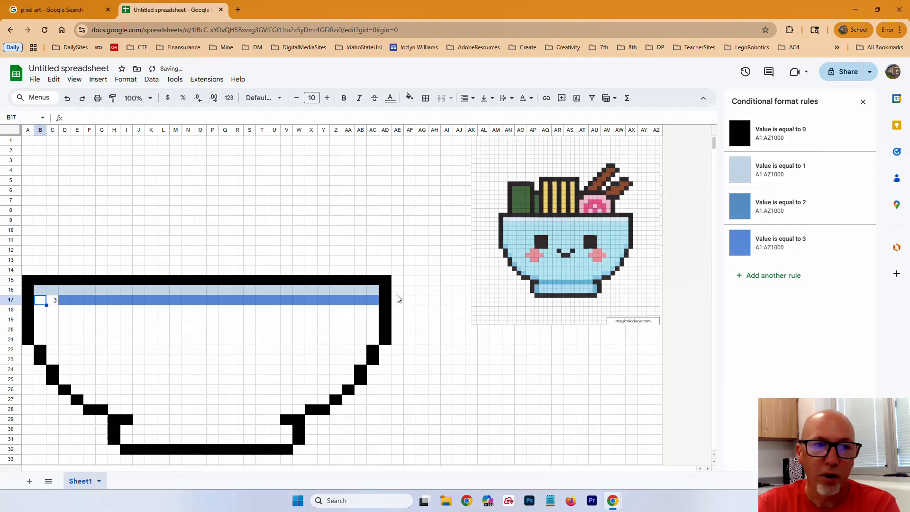
key(3)
key(Left)
key(3)
key(Left)
key(Down)
key(Right)
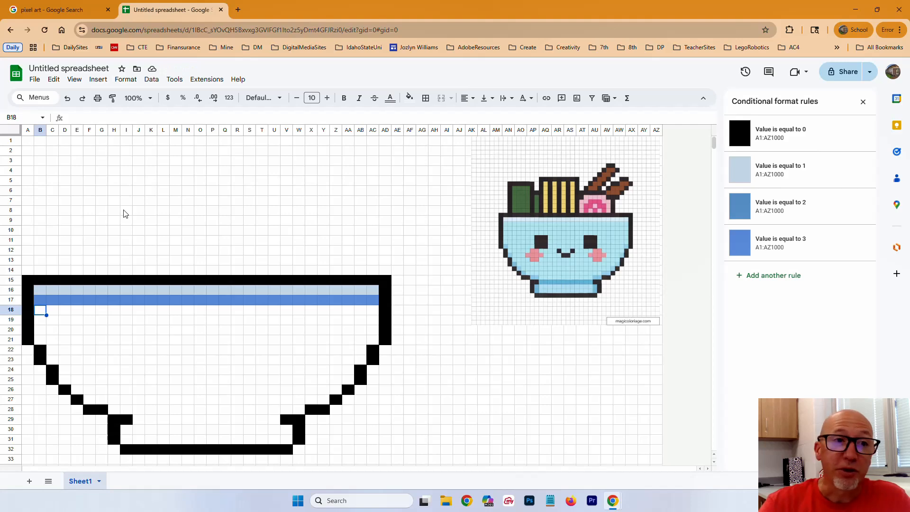
Rename the spreadsheet as "Sushi Bowl Pixel Art".
click(62, 68)
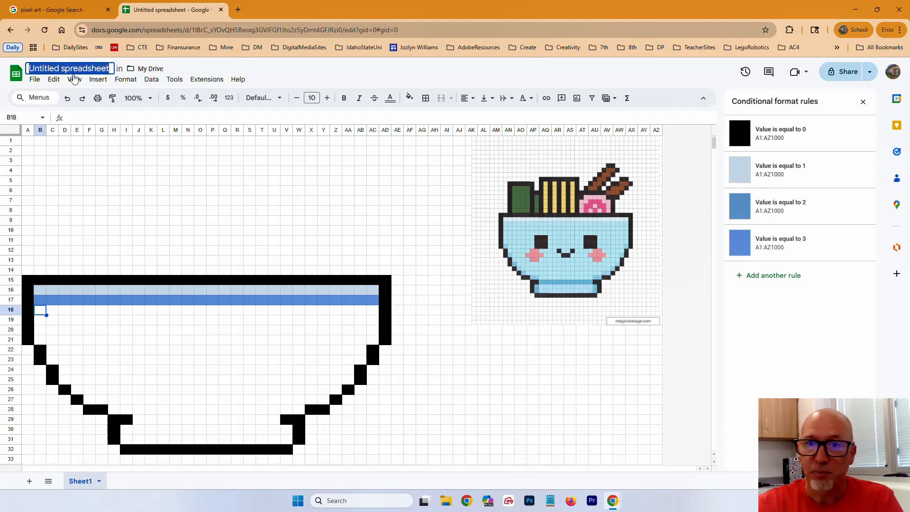
text(S)
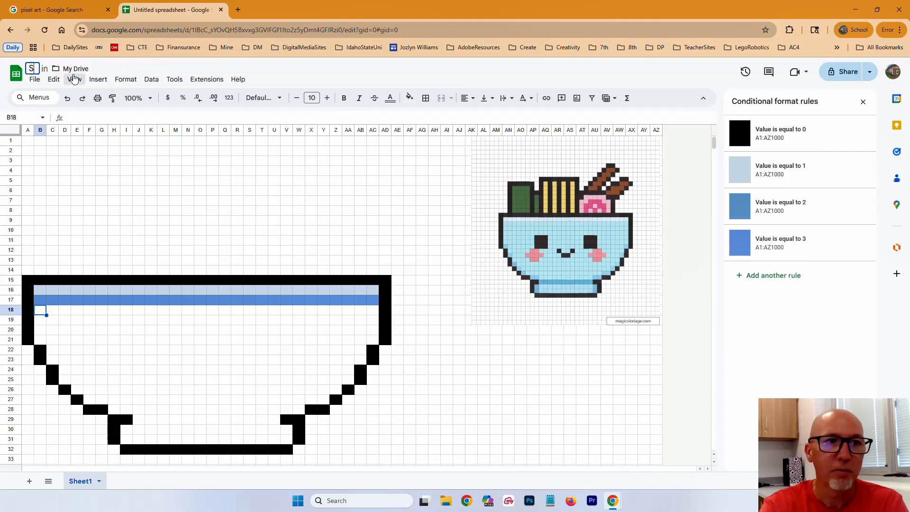
text(ushi B)
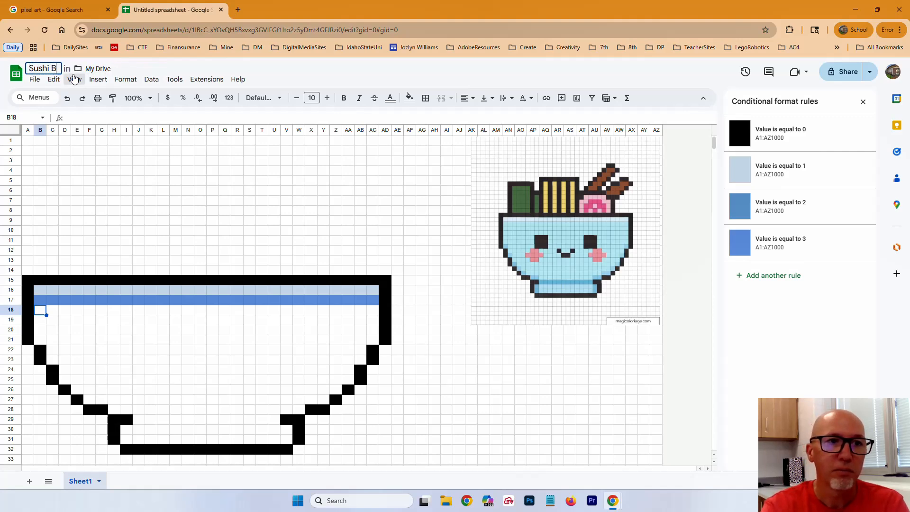
text(owl Pixel Art)
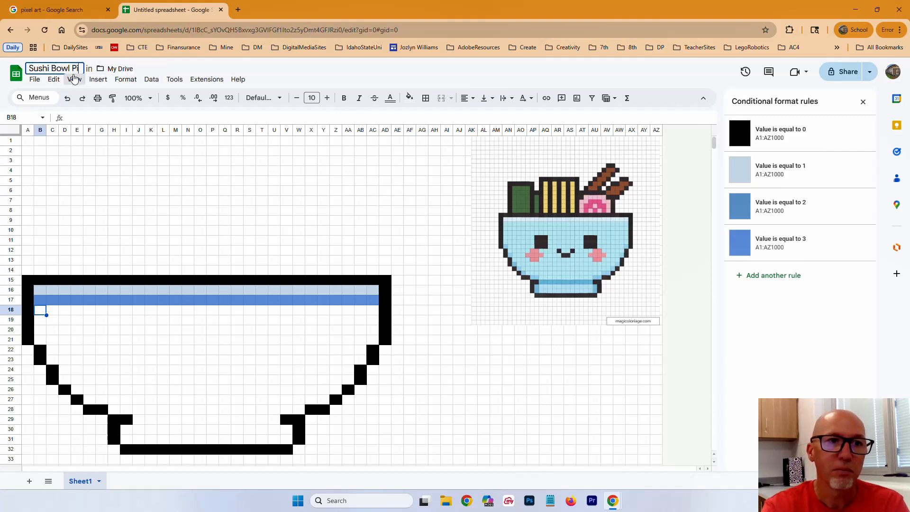